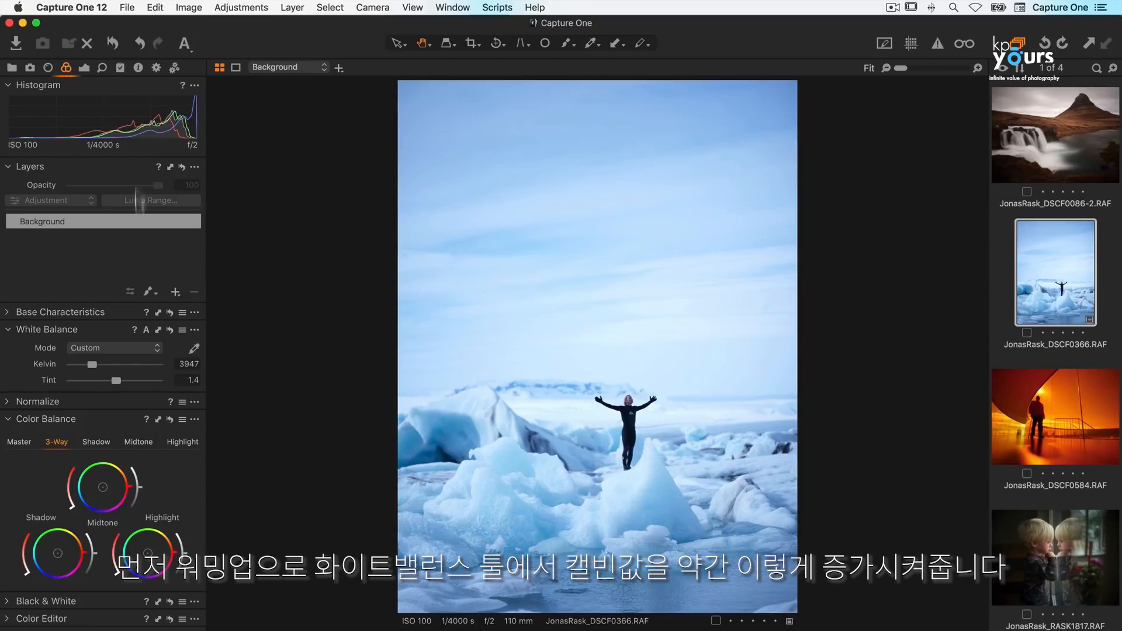
# Set the glacier photo's white balance to 5036 Kelvin, exposure to 0.31, contrast and brightness to 5, and saturation to 8
pyautogui.moveTo(94, 365)
pyautogui.mouseDown()
pyautogui.moveTo(115, 371)
pyautogui.moveTo(100, 364)
pyautogui.mouseUp()
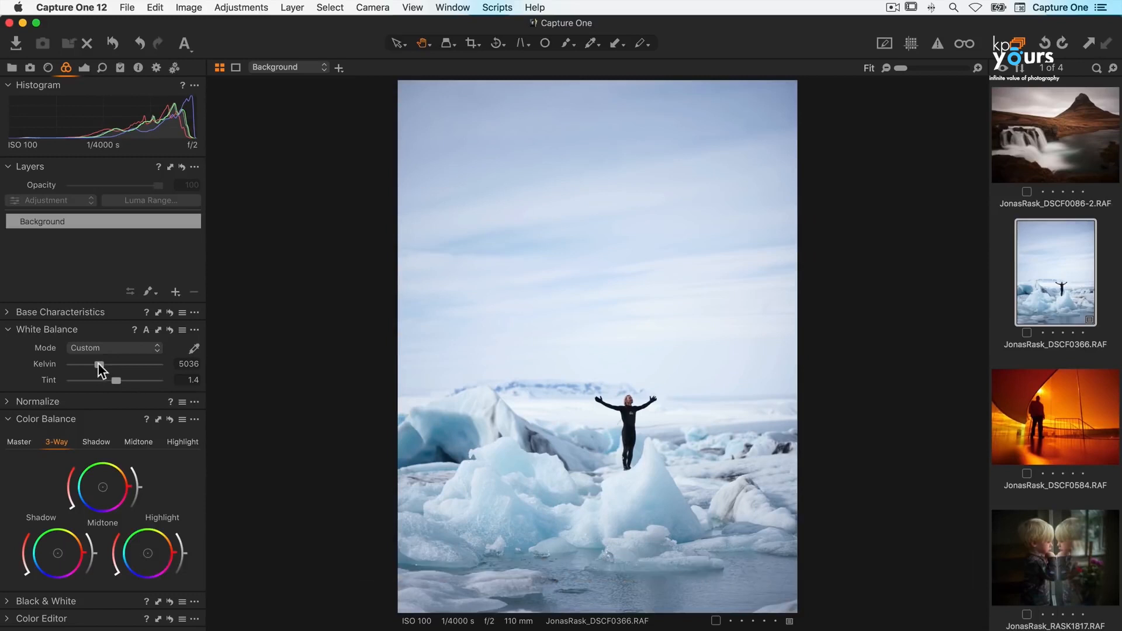
pyautogui.click(85, 68)
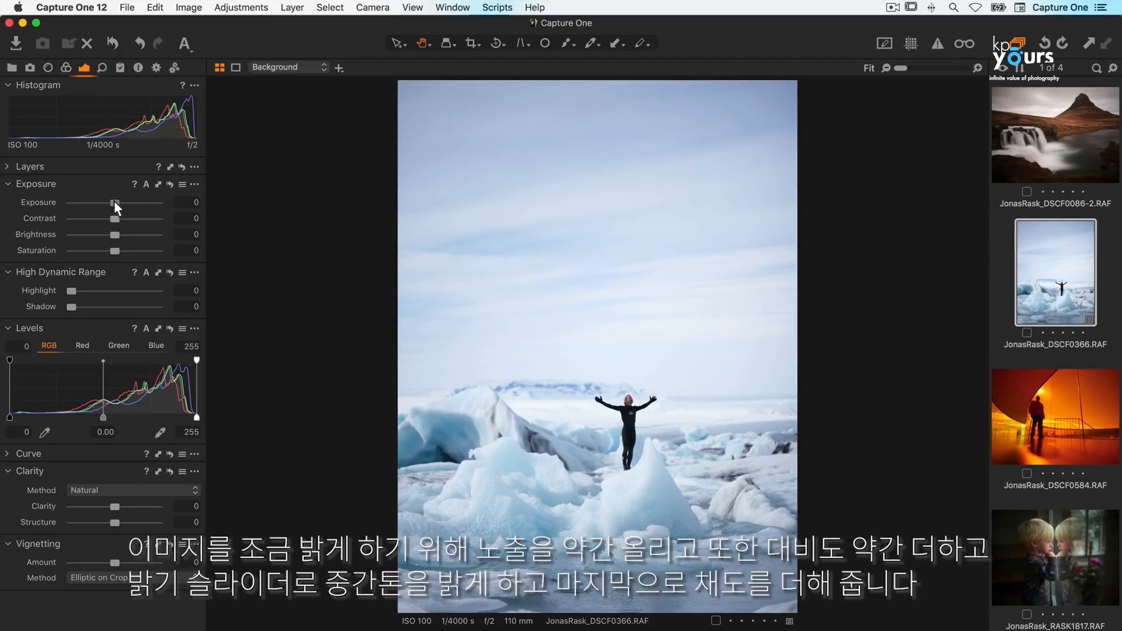
pyautogui.moveTo(114, 201); pyautogui.dragTo(119, 219)
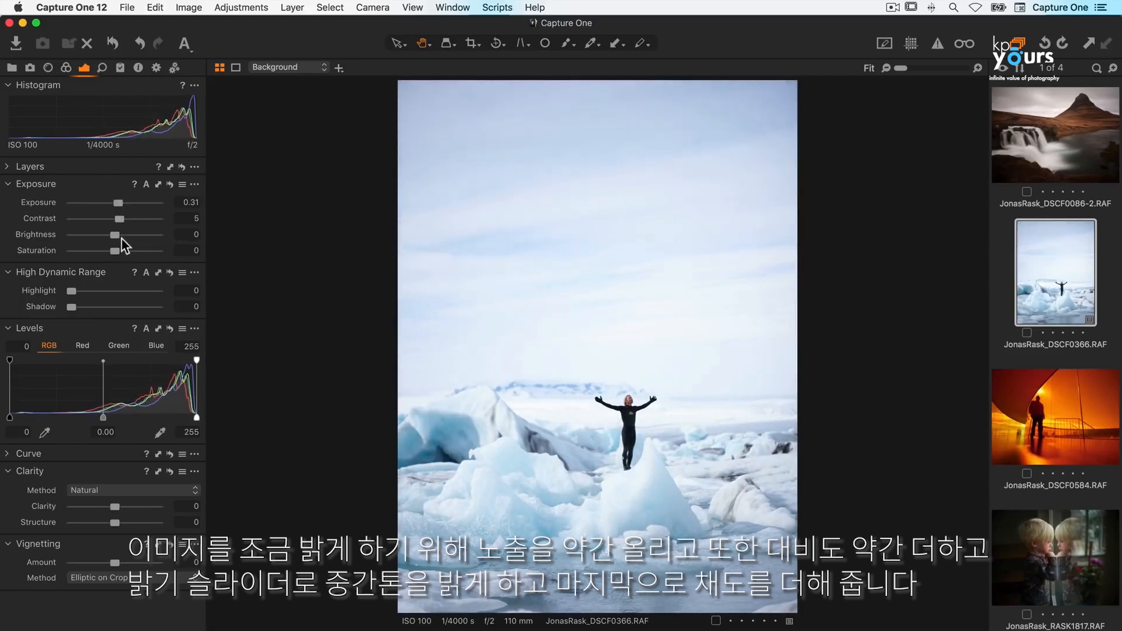
pyautogui.moveTo(114, 234); pyautogui.dragTo(118, 250)
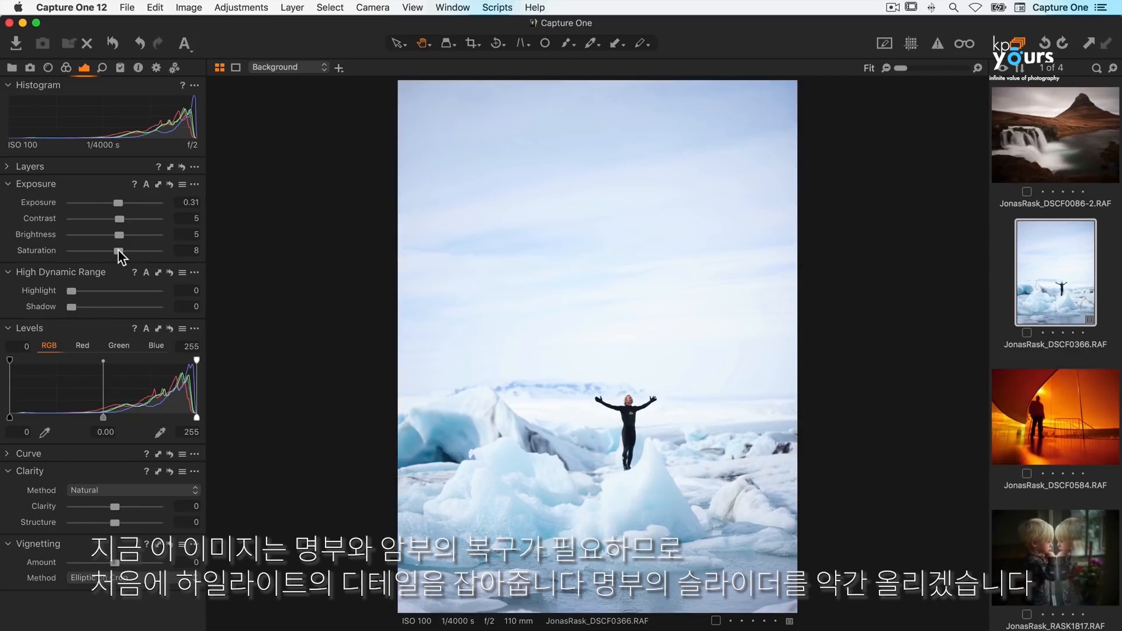
# Recover detail in the sky and the wetsuit with High Dynamic Range highlight at 32 and shadow at 33
pyautogui.moveTo(73, 290); pyautogui.dragTo(97, 291)
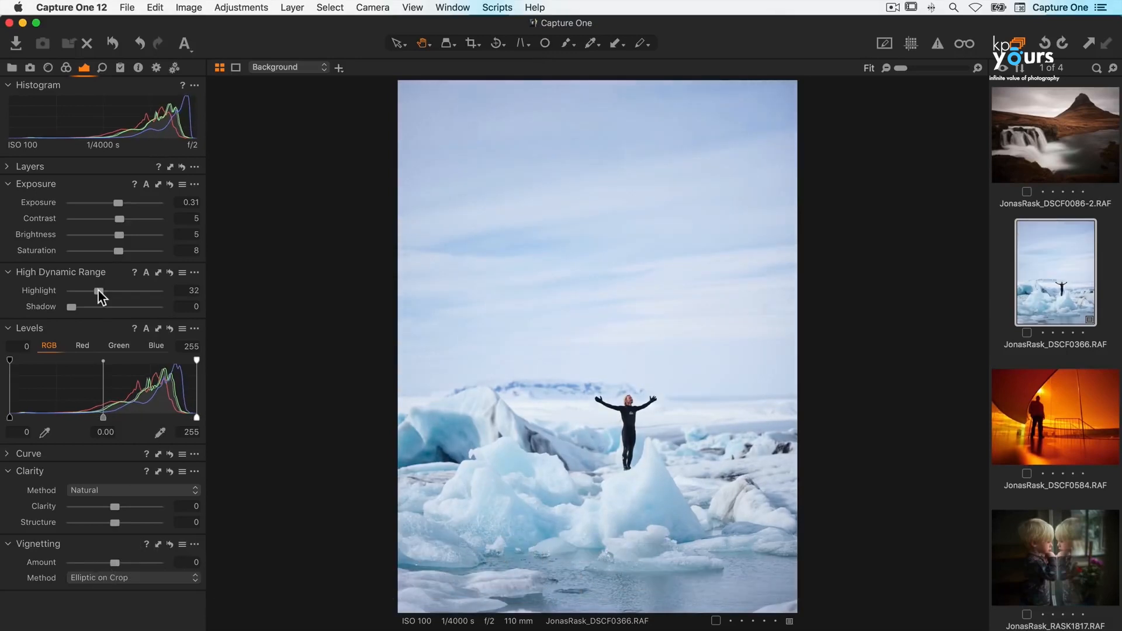
pyautogui.click(628, 422)
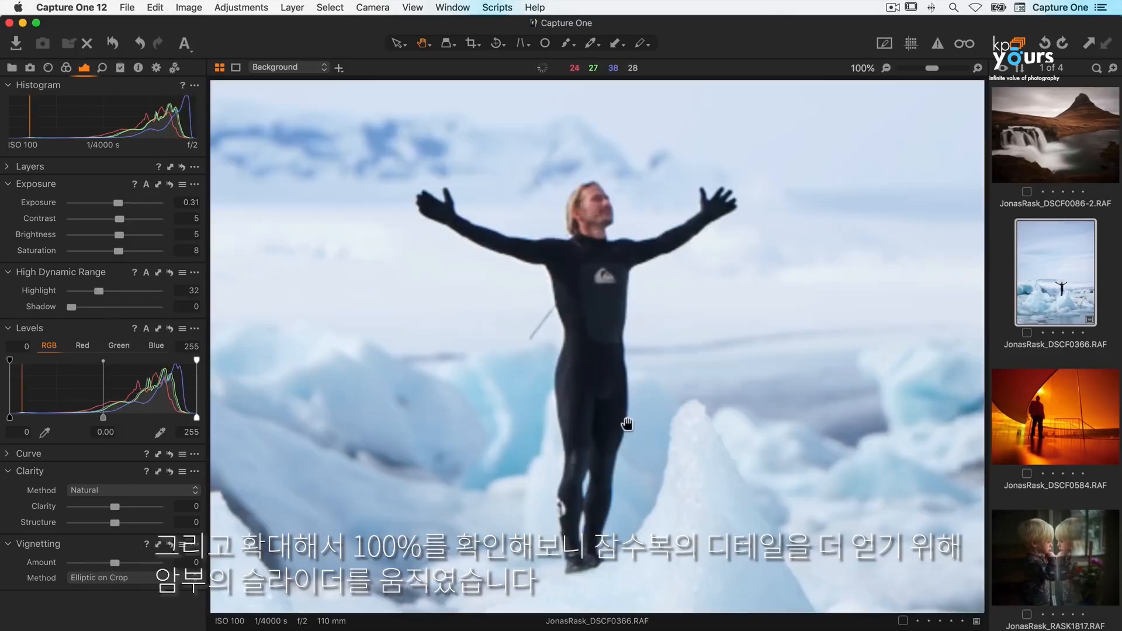
pyautogui.moveTo(534, 458); pyautogui.dragTo(461, 367)
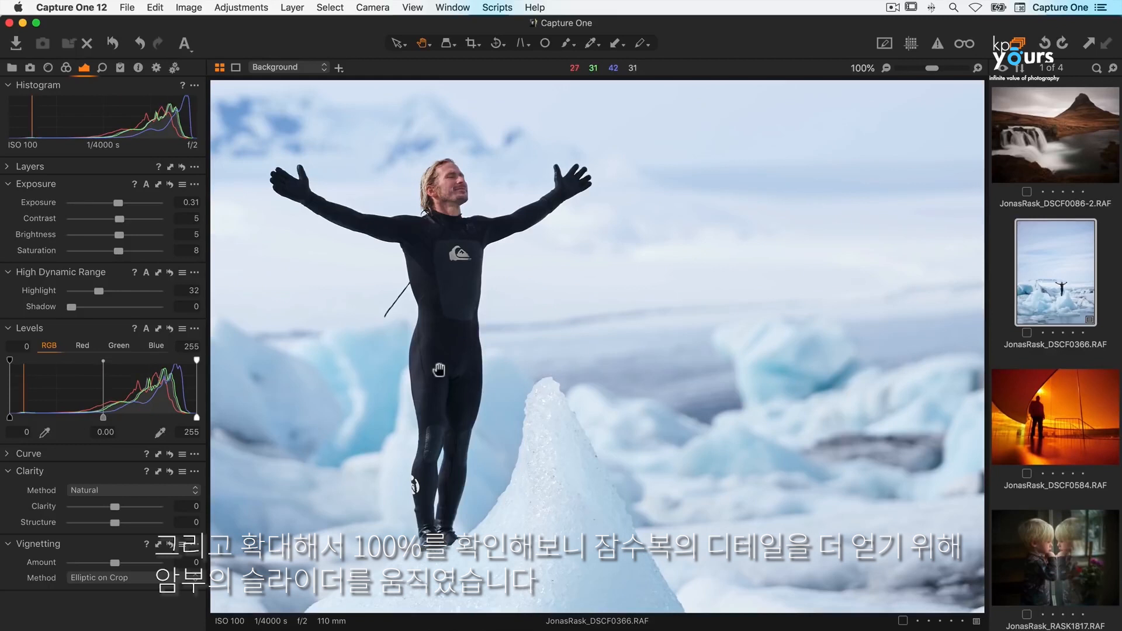
pyautogui.moveTo(73, 305); pyautogui.dragTo(102, 308)
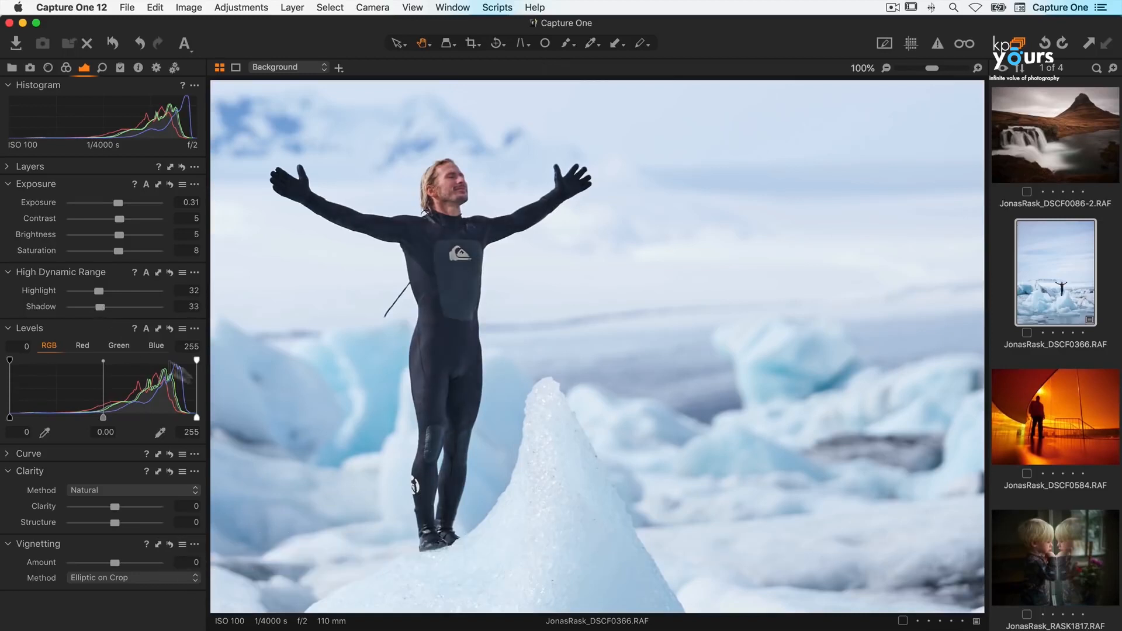
pyautogui.click(408, 364)
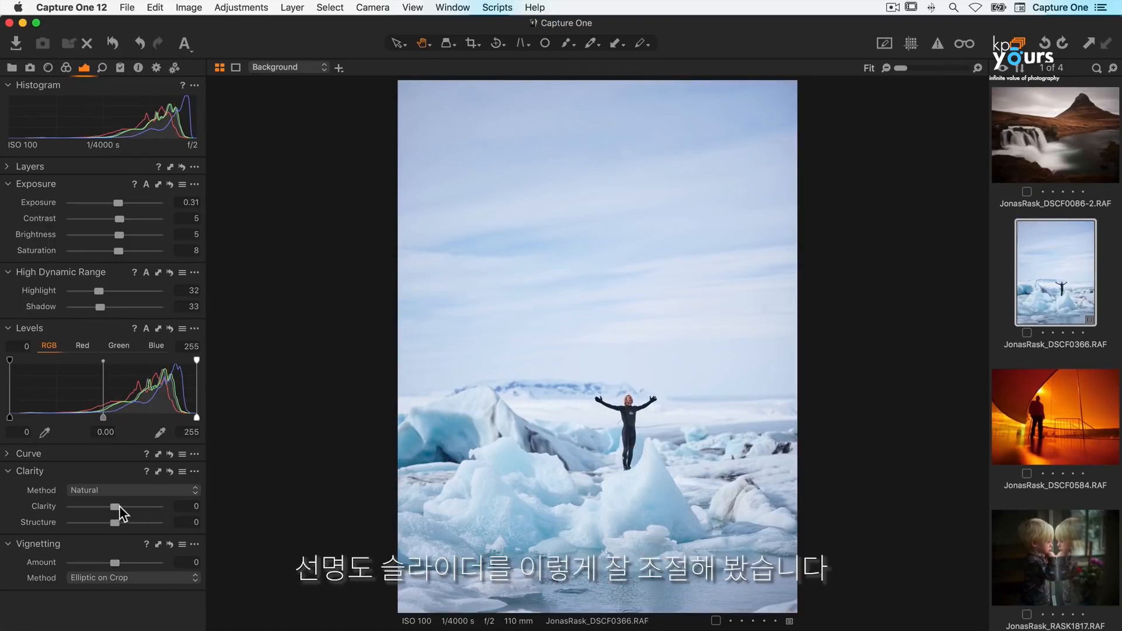
# Set both clarity and structure to 55 using the Natural method, and add a slight dark vignette to the glacier photo
pyautogui.moveTo(121, 507); pyautogui.dragTo(142, 506)
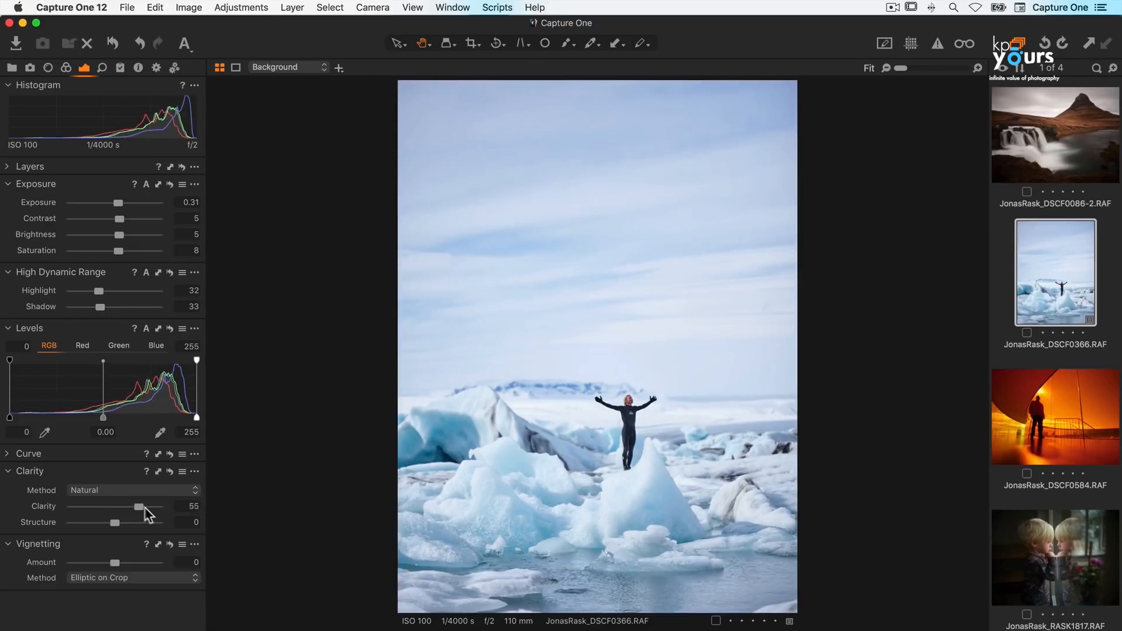
pyautogui.click(666, 538)
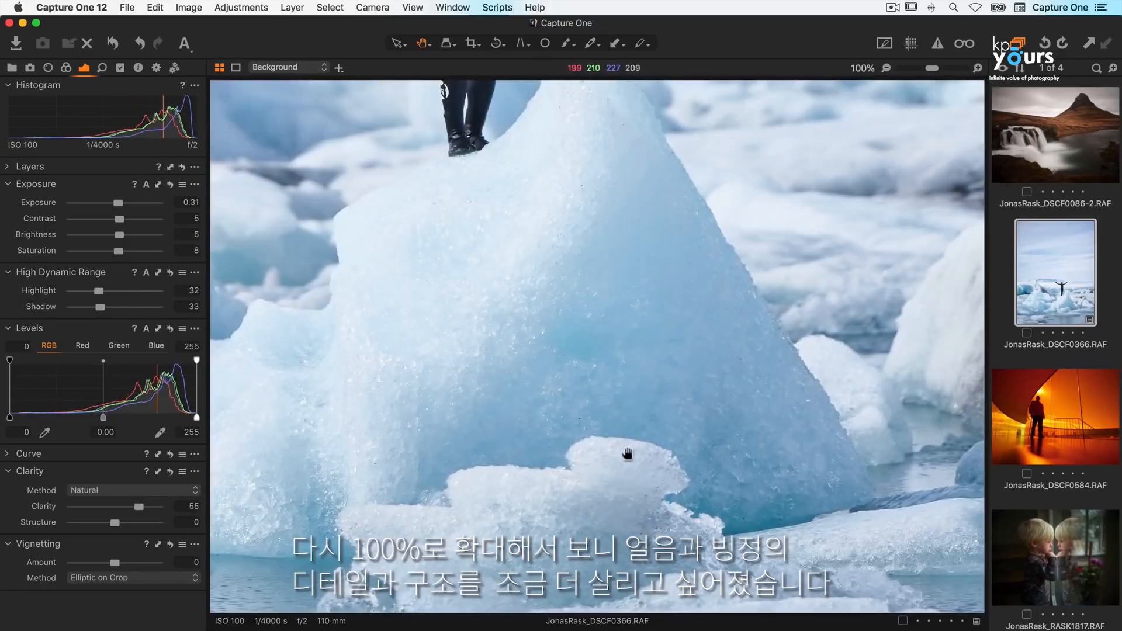
pyautogui.moveTo(616, 465); pyautogui.dragTo(604, 475)
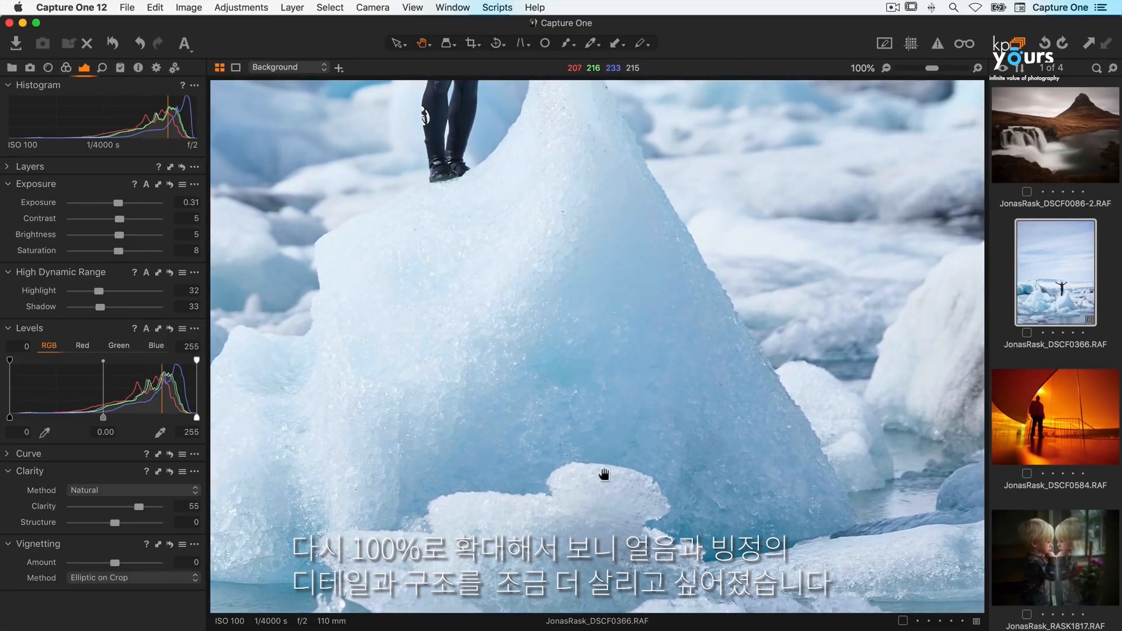
pyautogui.moveTo(115, 522); pyautogui.dragTo(137, 522)
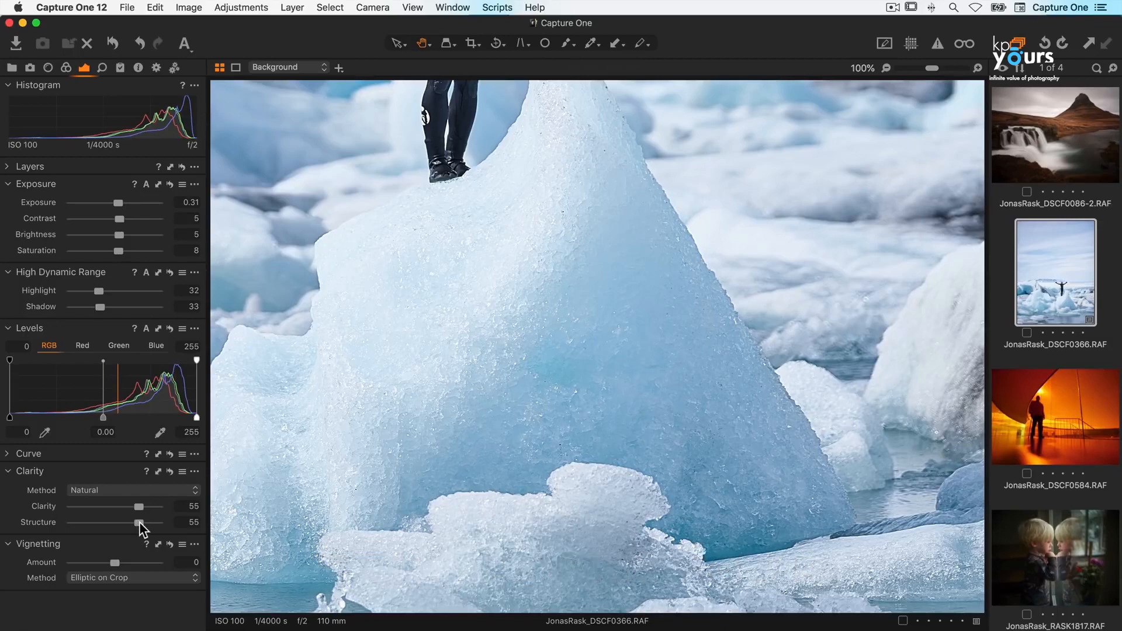
pyautogui.doubleClick(445, 436)
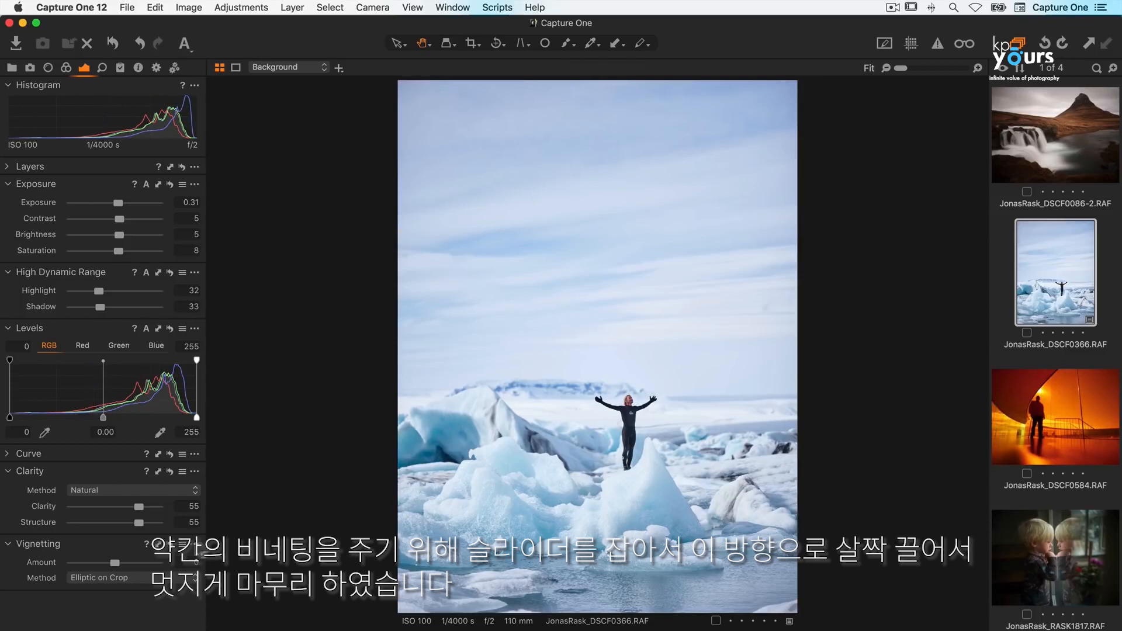
pyautogui.moveTo(115, 563); pyautogui.dragTo(105, 563)
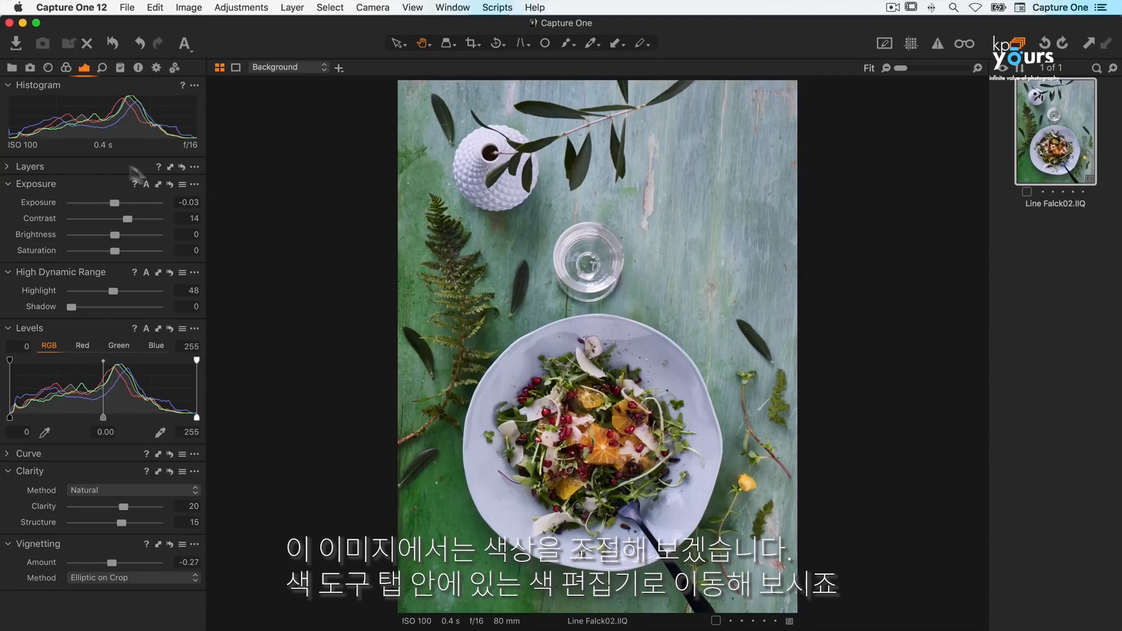
# Raise the saturation of the red color range in the salad photo to 40.9 with the basic Color Editor
pyautogui.click(66, 67)
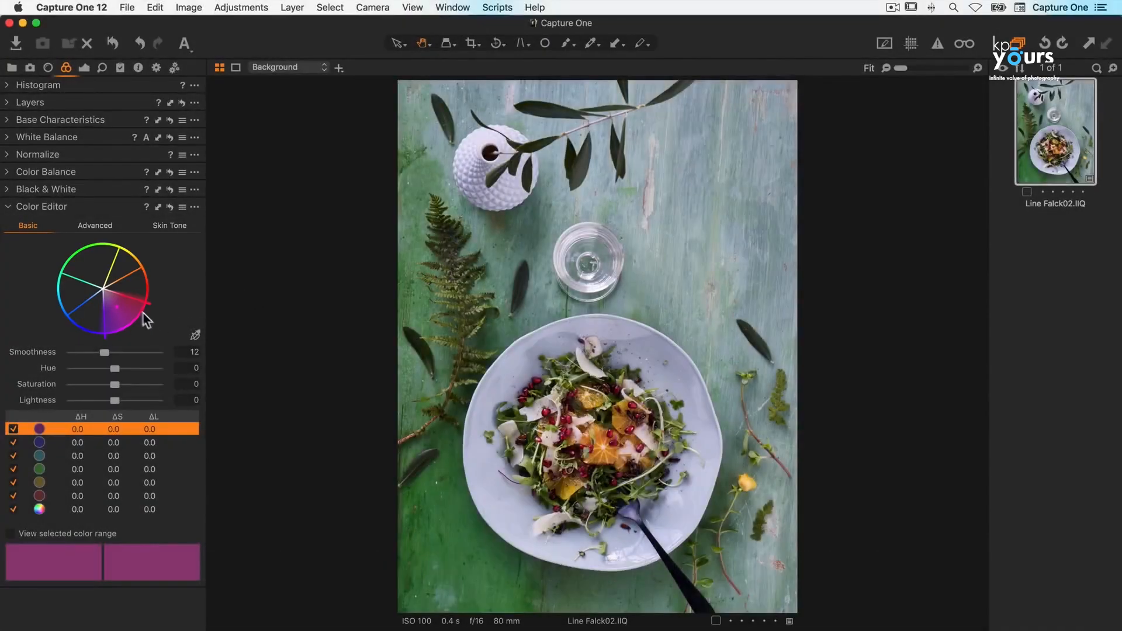
pyautogui.click(129, 286)
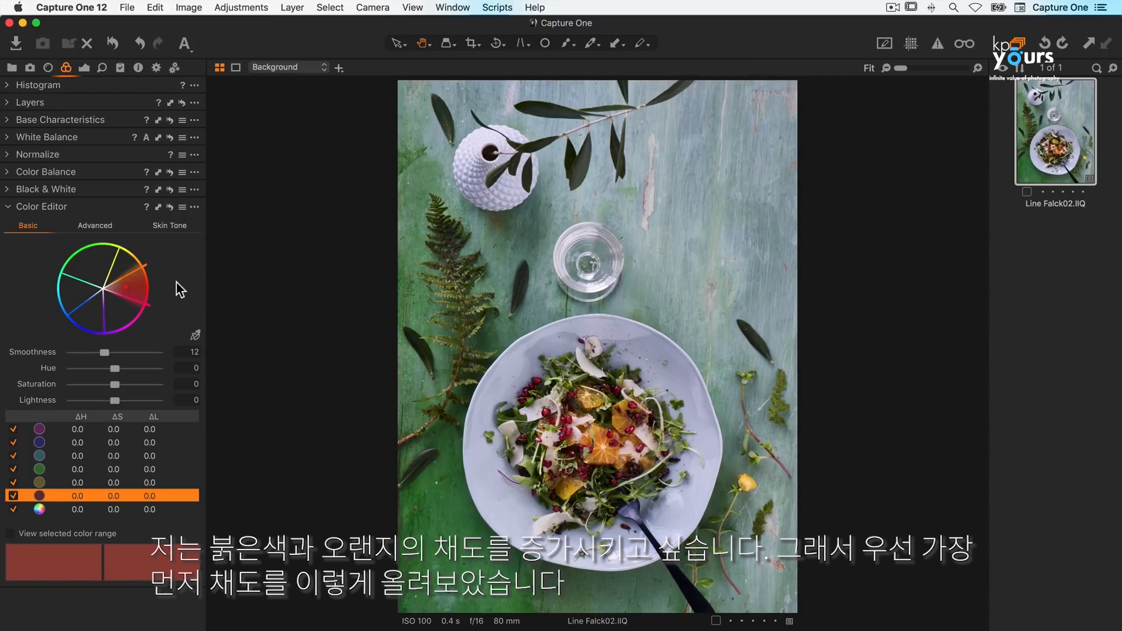
pyautogui.moveTo(115, 385); pyautogui.dragTo(136, 385)
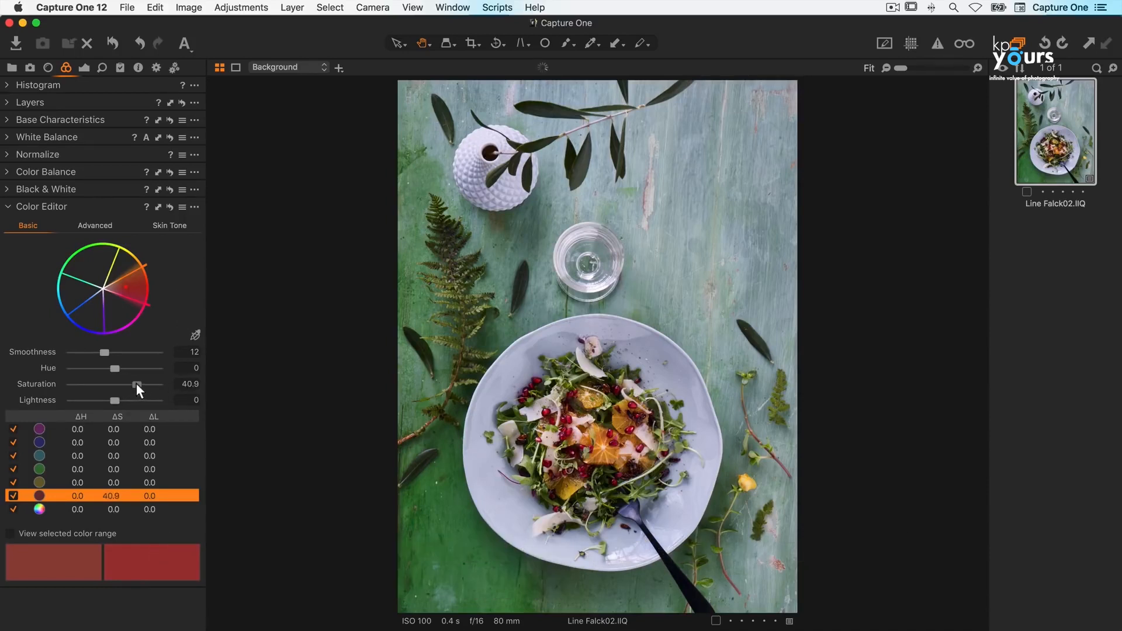
# Set the orange-yellow range's saturation to 41.4 and increase the saturation of the teal range in the salad photo
pyautogui.click(122, 262)
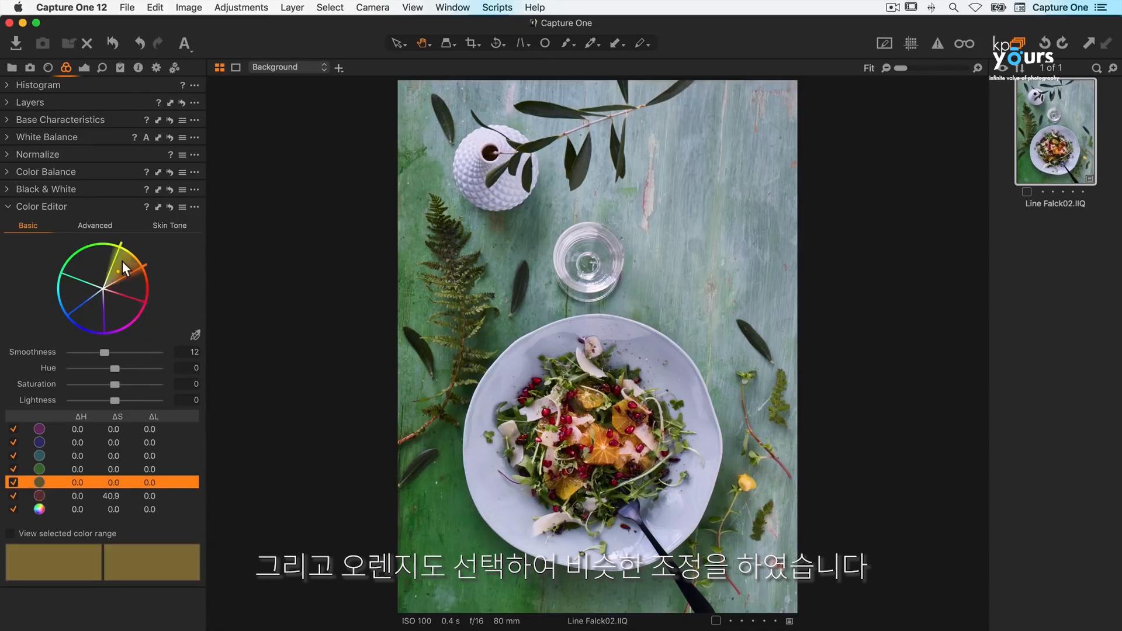
pyautogui.moveTo(116, 385); pyautogui.dragTo(138, 383)
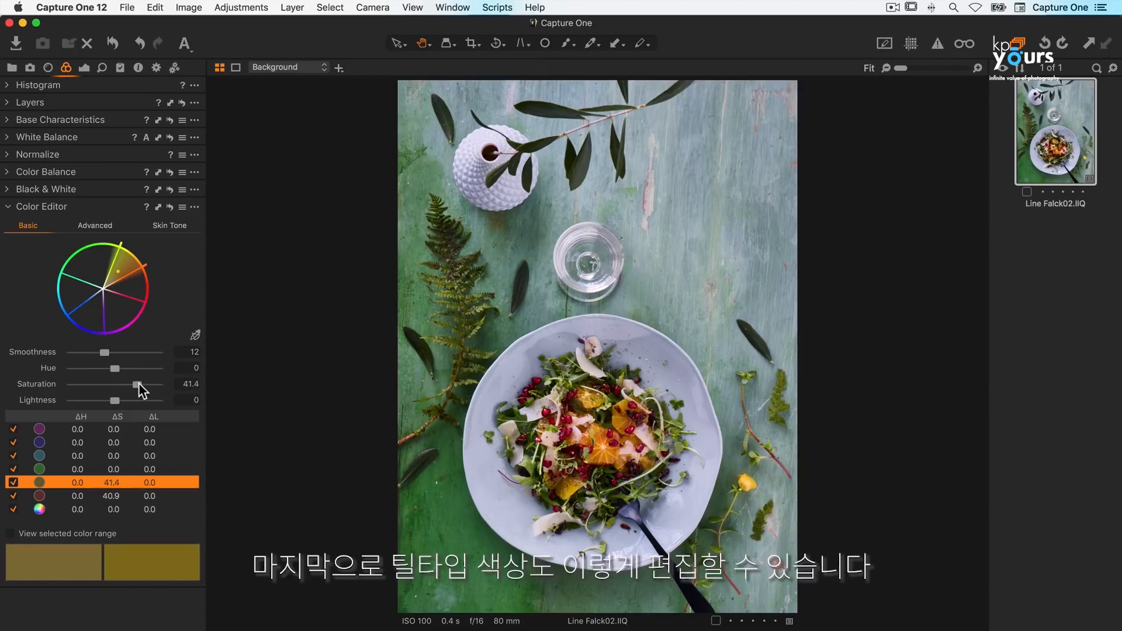
pyautogui.click(68, 303)
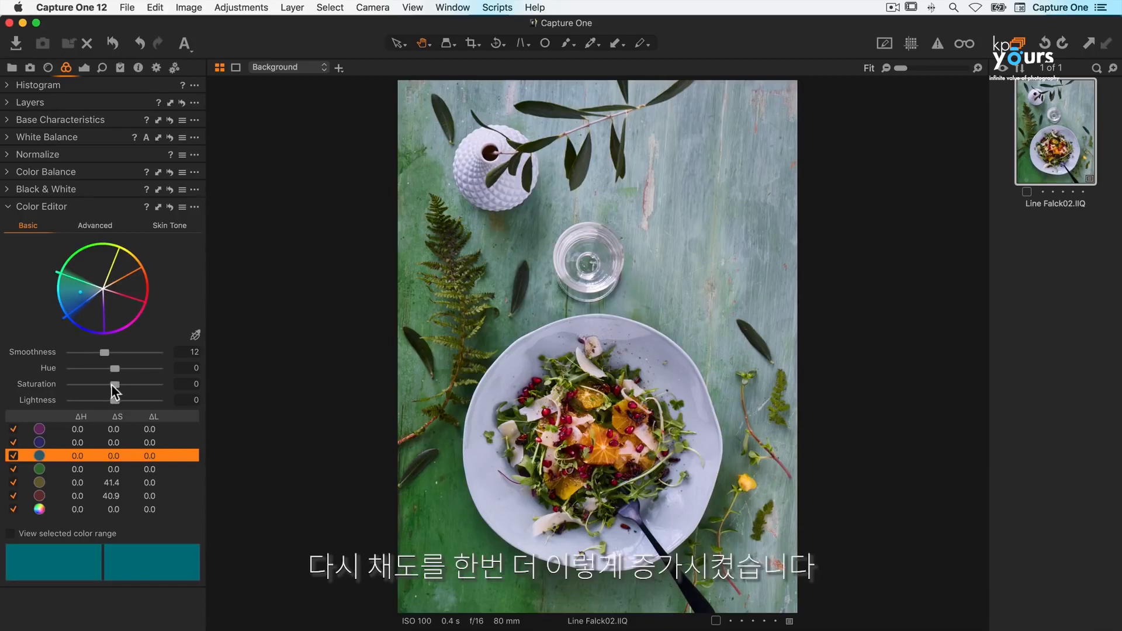
pyautogui.moveTo(115, 384); pyautogui.dragTo(137, 383)
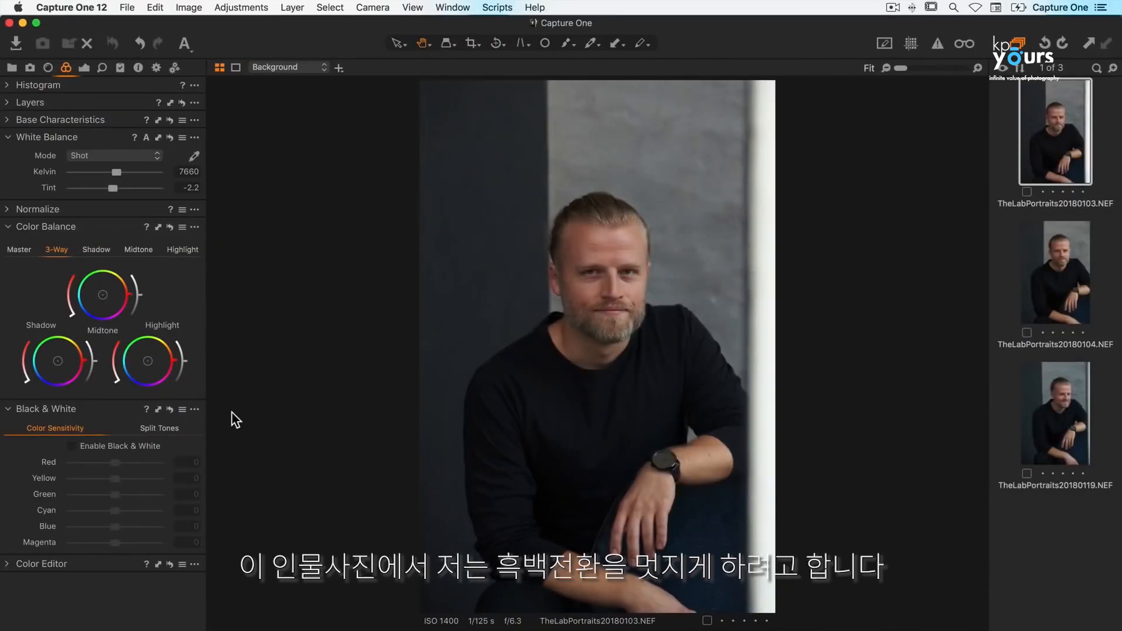
# Convert the portrait TheLabPortraits20180103.NEF to black and white, with red sensitivity at -13 and yellow at -21
pyautogui.click(73, 446)
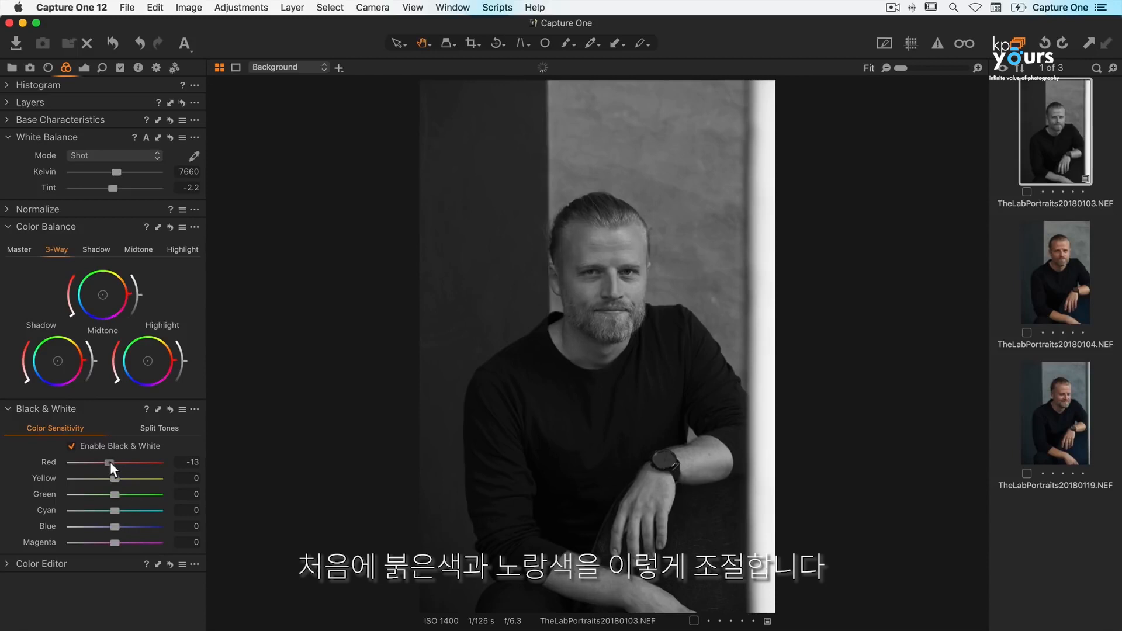
pyautogui.moveTo(110, 462); pyautogui.dragTo(105, 478)
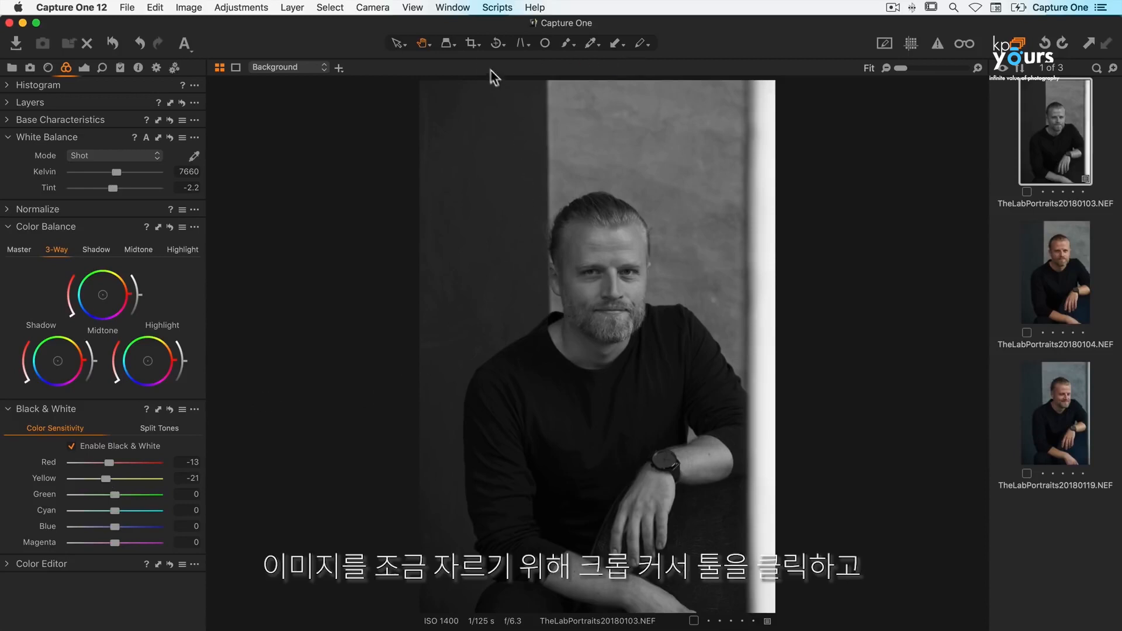
# Crop the portrait to about 12.28 by 17.49 in around the seated man, trimming mostly the space above his head
pyautogui.click(473, 44)
pyautogui.moveTo(435, 140); pyautogui.dragTo(759, 603)
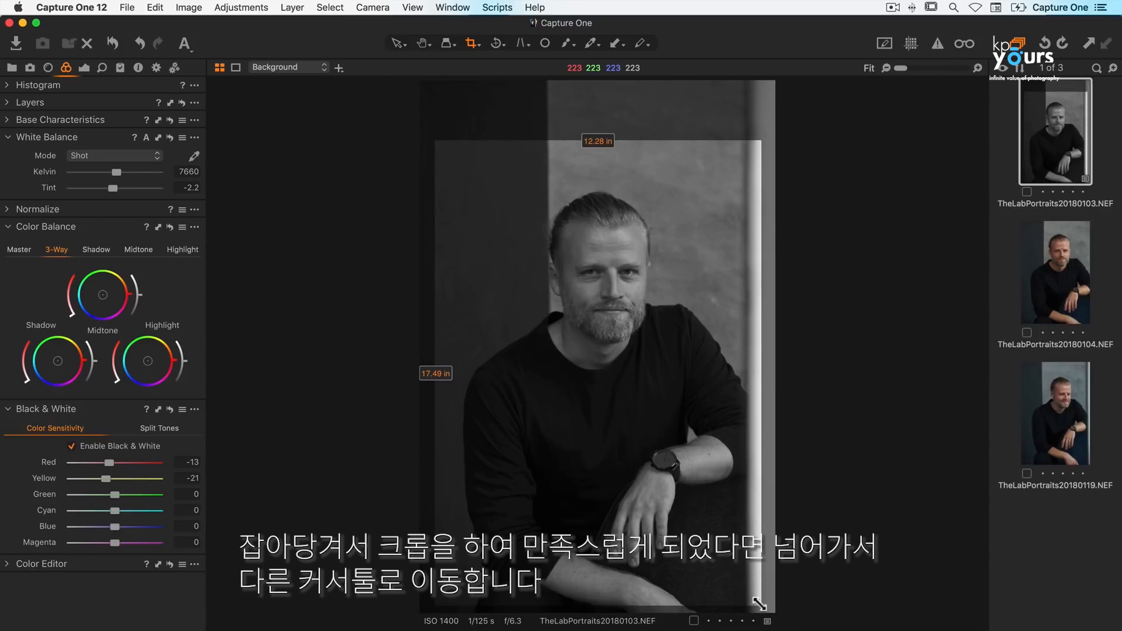
pyautogui.click(422, 44)
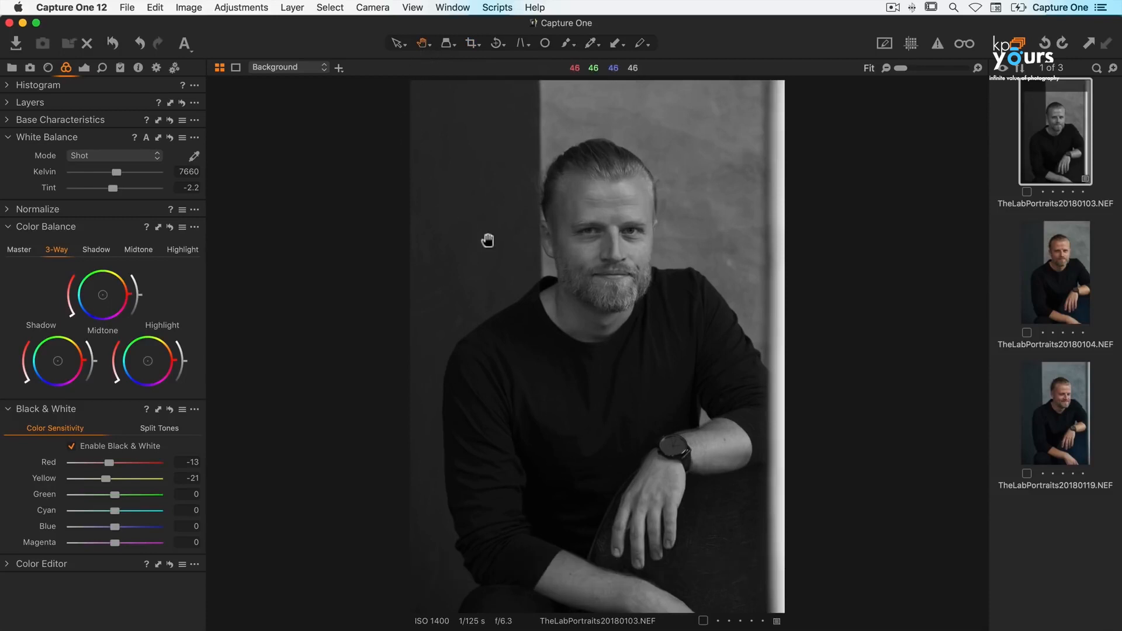
# Set the portrait's exposure to -0.21, contrast to 6, brightness to 5, and High Dynamic Range shadow to 11
pyautogui.click(84, 69)
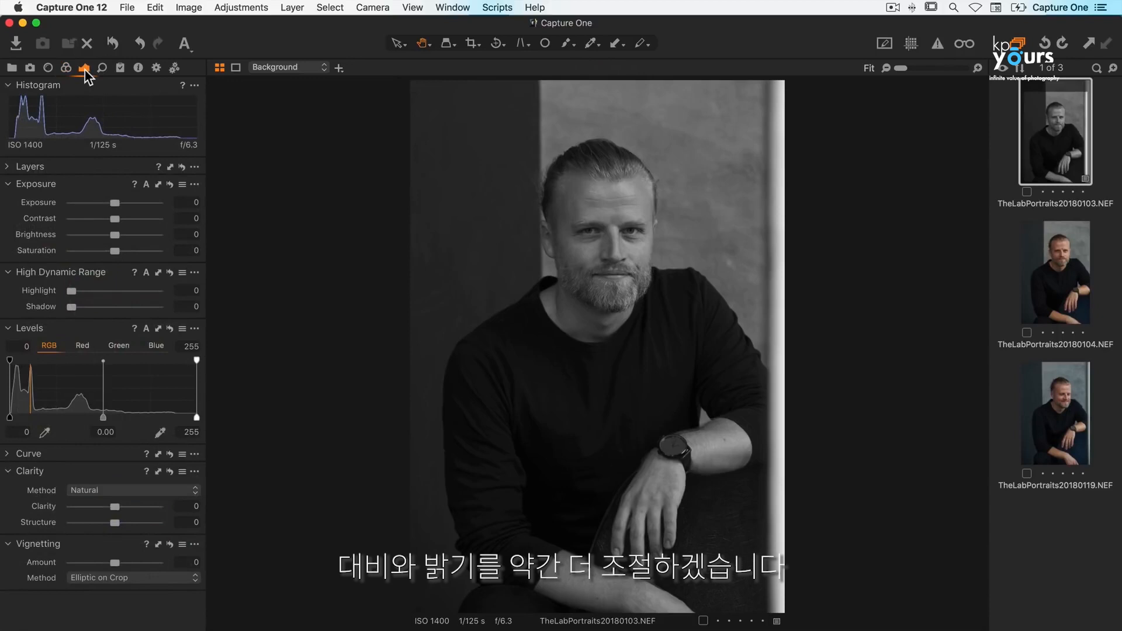
pyautogui.moveTo(115, 202); pyautogui.dragTo(119, 216)
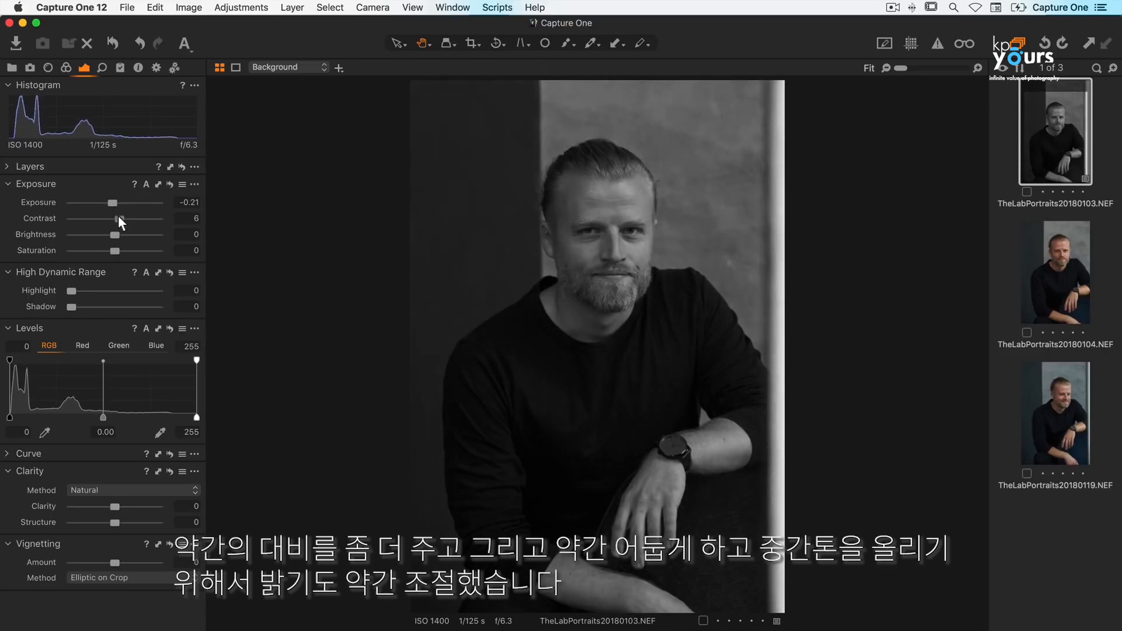
pyautogui.moveTo(114, 236); pyautogui.dragTo(117, 236)
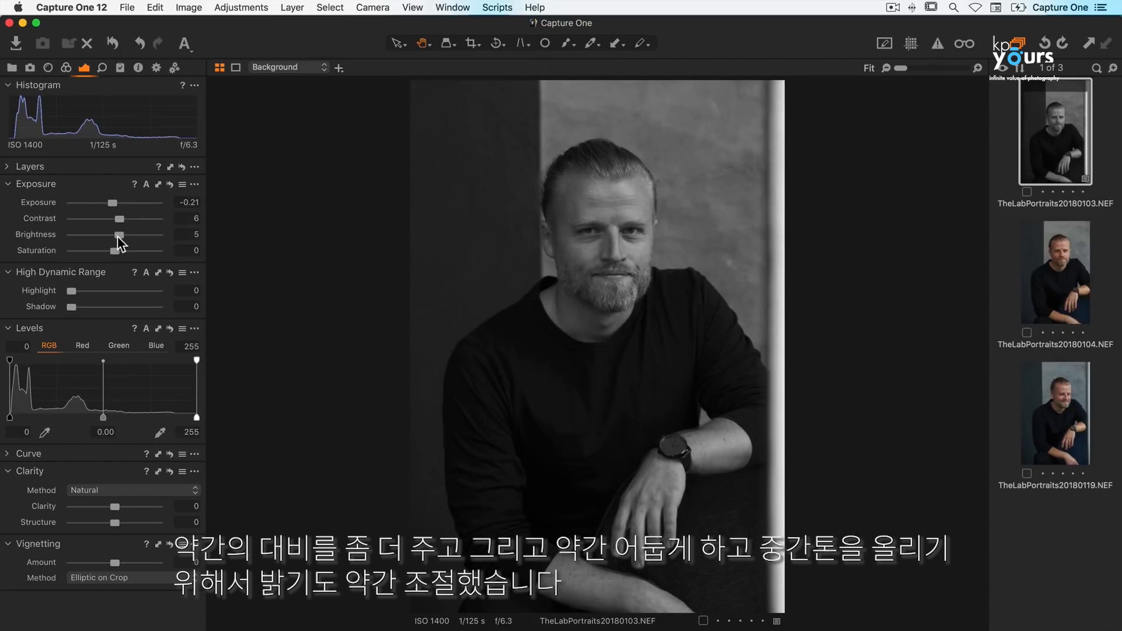
pyautogui.moveTo(72, 306); pyautogui.dragTo(81, 307)
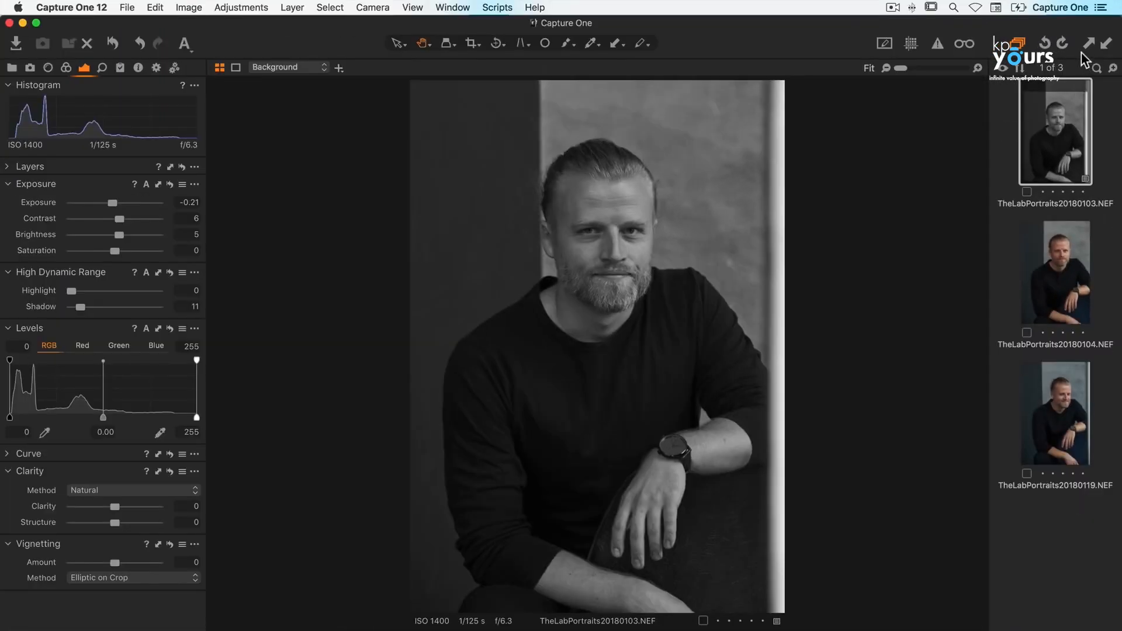
# Copy the first portrait's adjustments and apply them to TheLabPortraits20180104.NEF and TheLabPortraits20180119.NEF together
pyautogui.click(1089, 44)
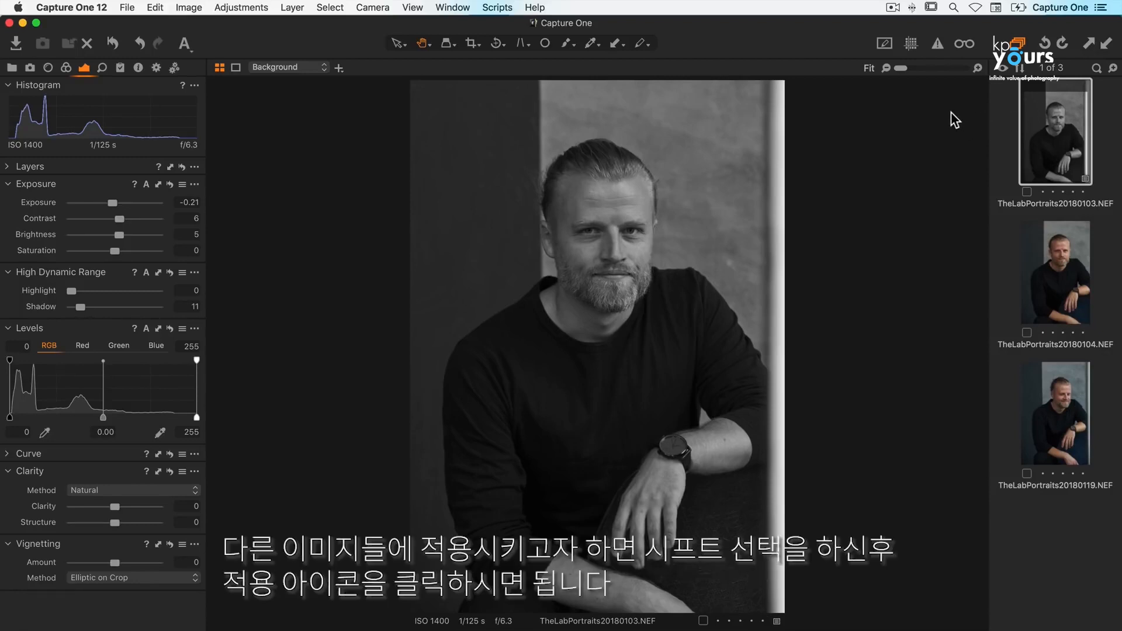
pyautogui.click(1056, 285)
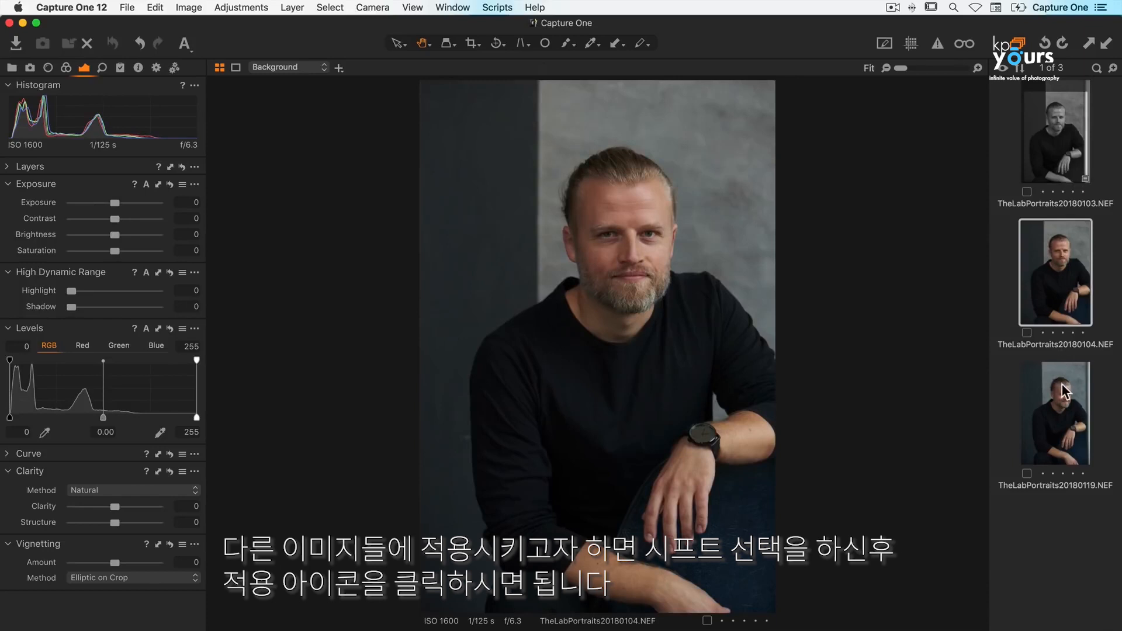
pyautogui.keyDown('shift'); pyautogui.click(1065, 390); pyautogui.keyUp('shift')
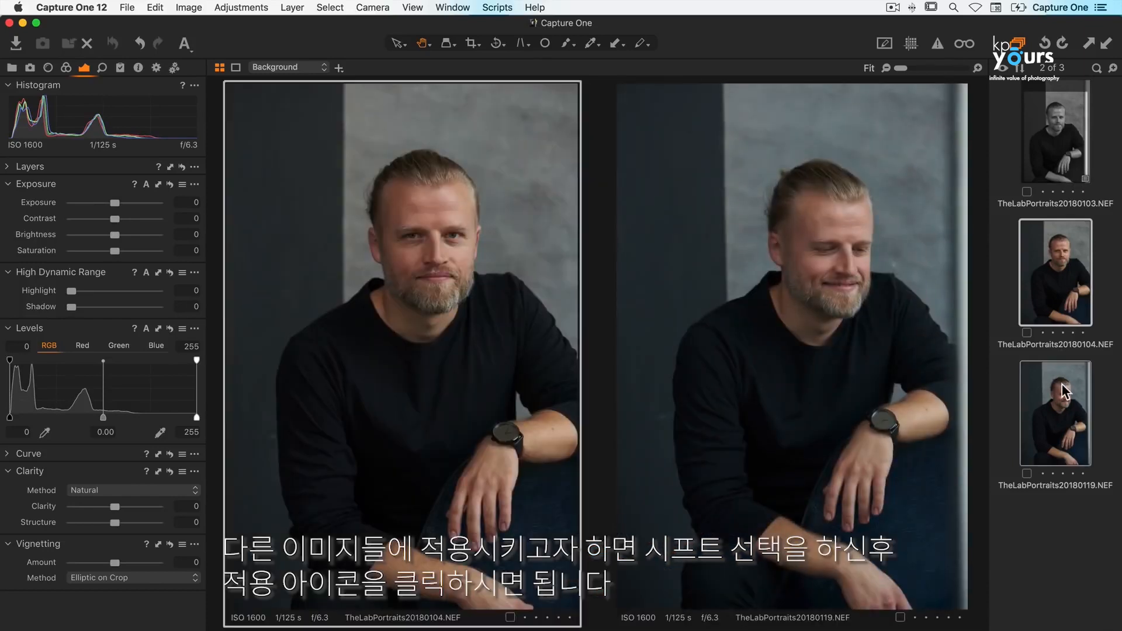
pyautogui.click(1107, 51)
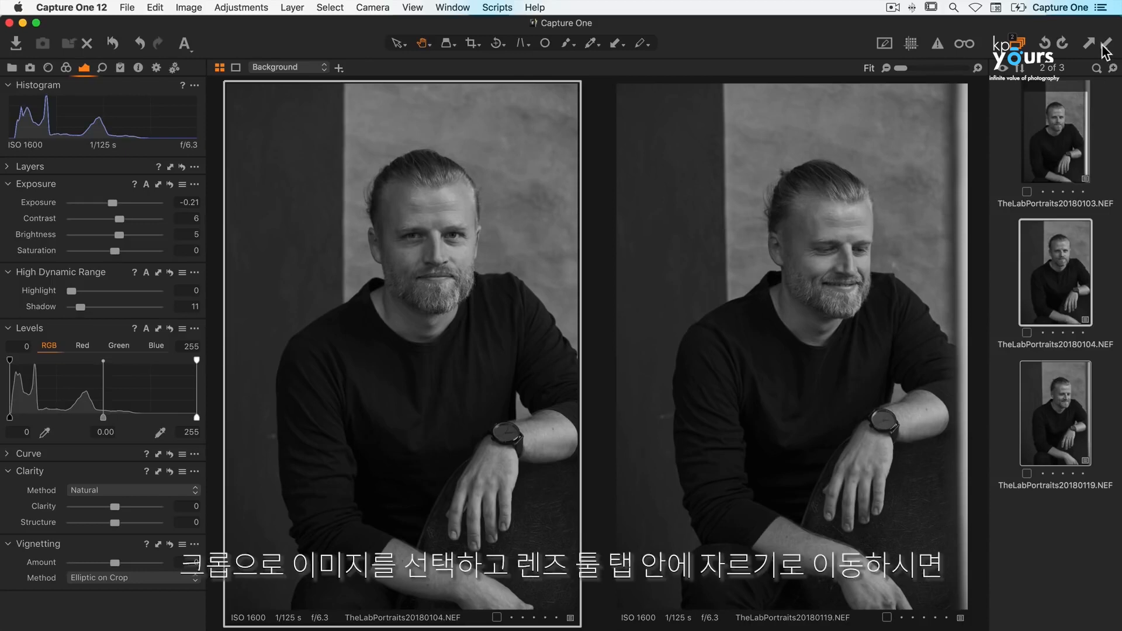
# Copy only the crop from TheLabPortraits20180103.NEF and apply it to TheLabPortraits20180104.NEF and TheLabPortraits20180119.NEF together
pyautogui.click(1065, 121)
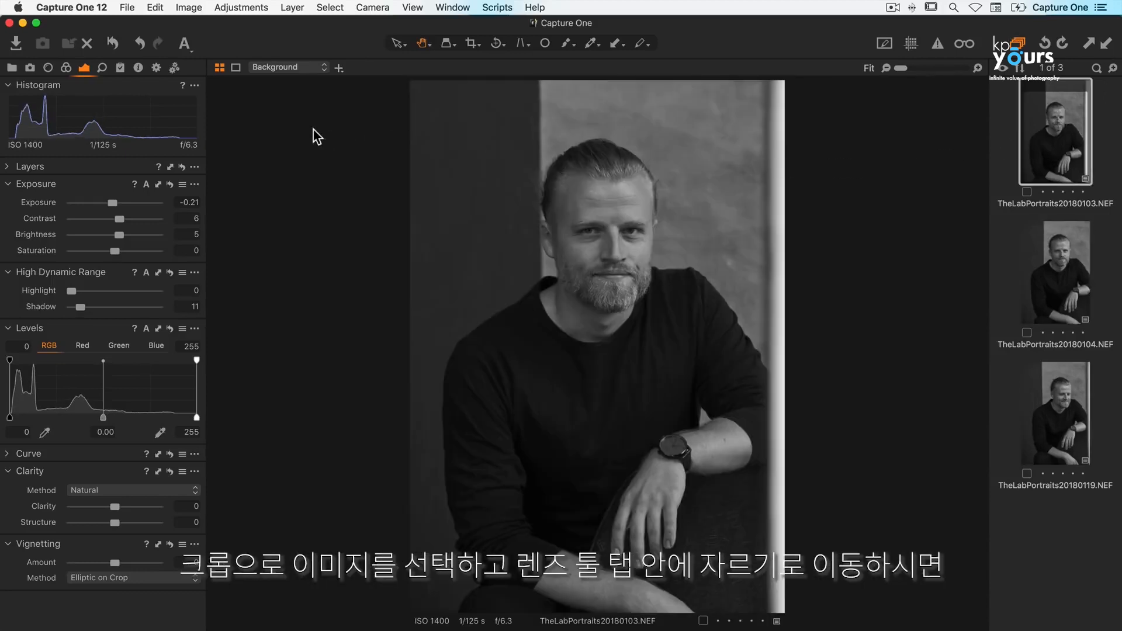
pyautogui.click(48, 68)
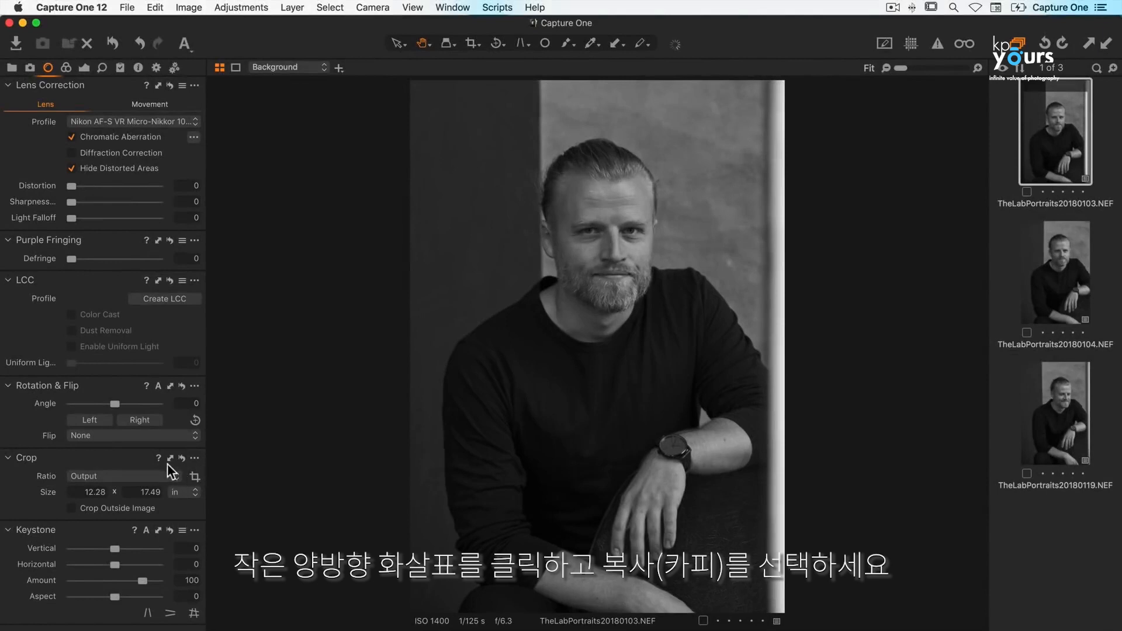
pyautogui.click(169, 458)
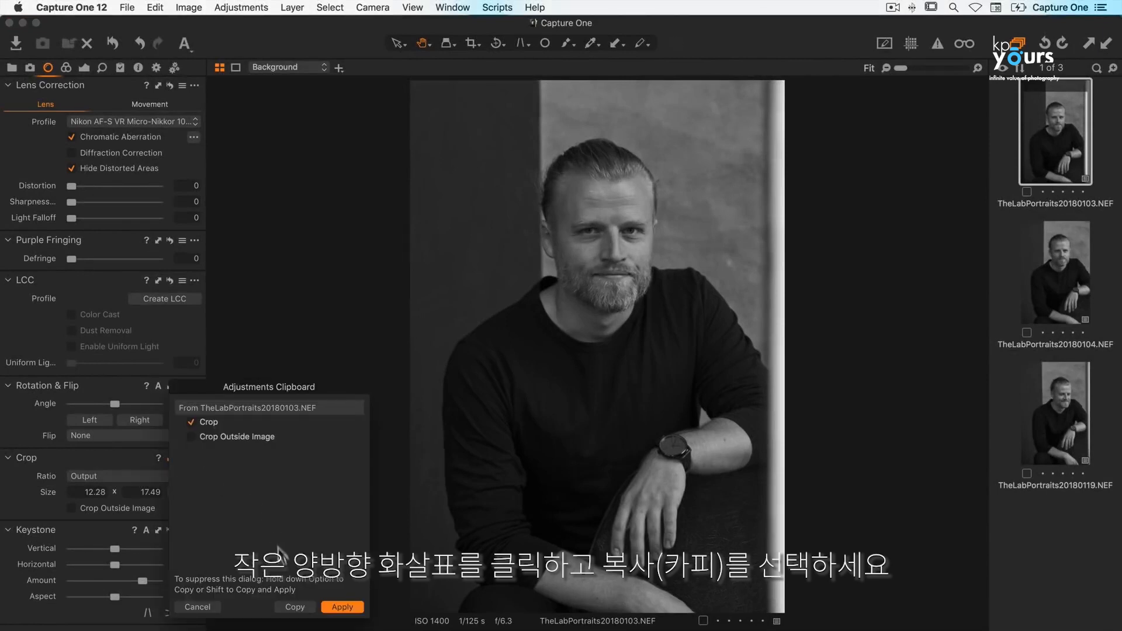
pyautogui.click(296, 606)
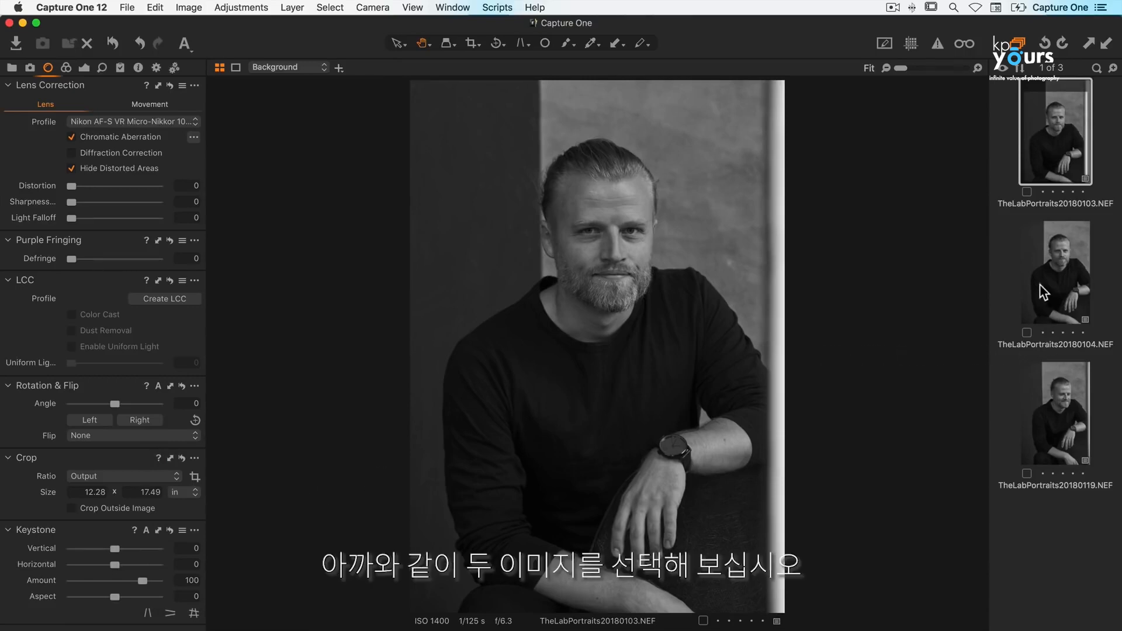
pyautogui.click(1058, 341)
pyautogui.keyDown('super'); pyautogui.click(1051, 395); pyautogui.keyUp('super')
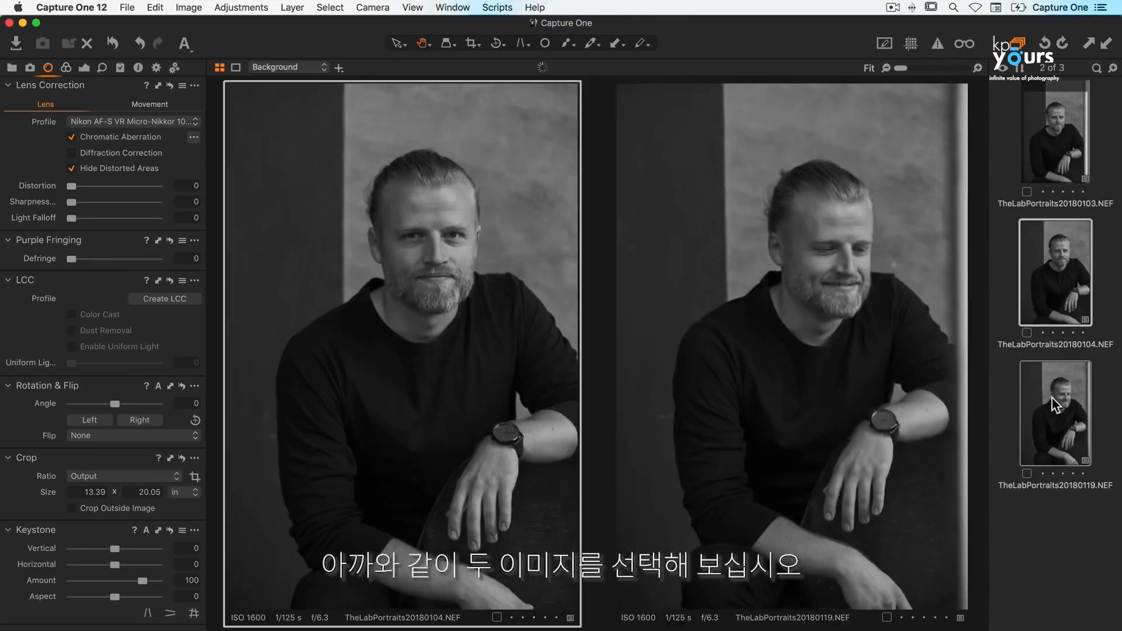
pyautogui.click(1103, 45)
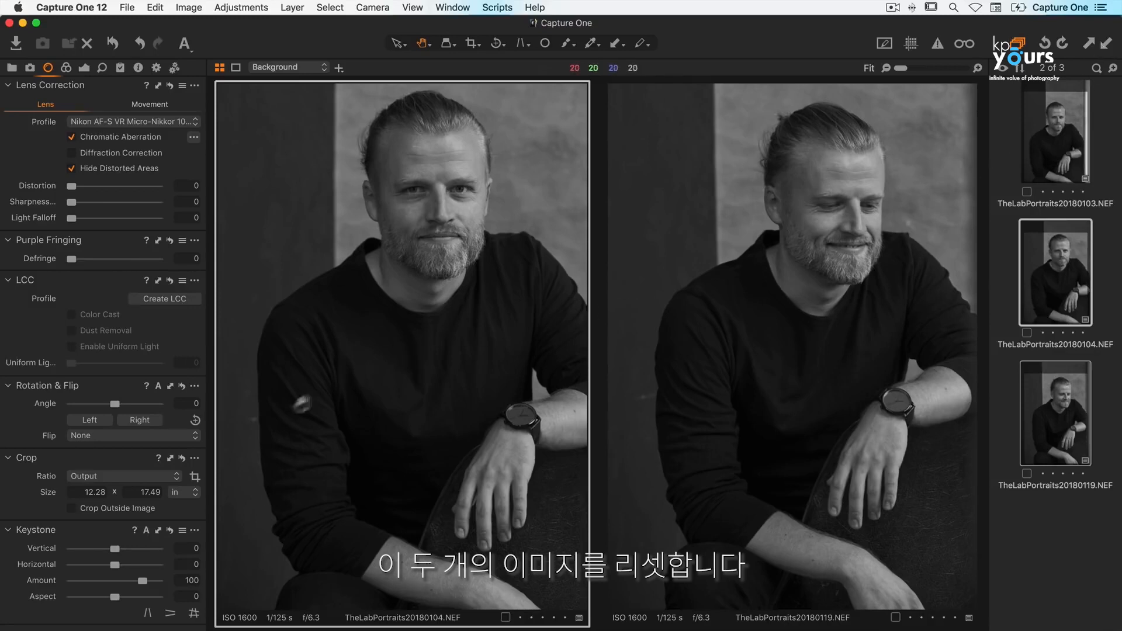
# Reset the crop on the second and third portraits, and copy the first portrait's crop directly to both with all three images selected
pyautogui.click(182, 459)
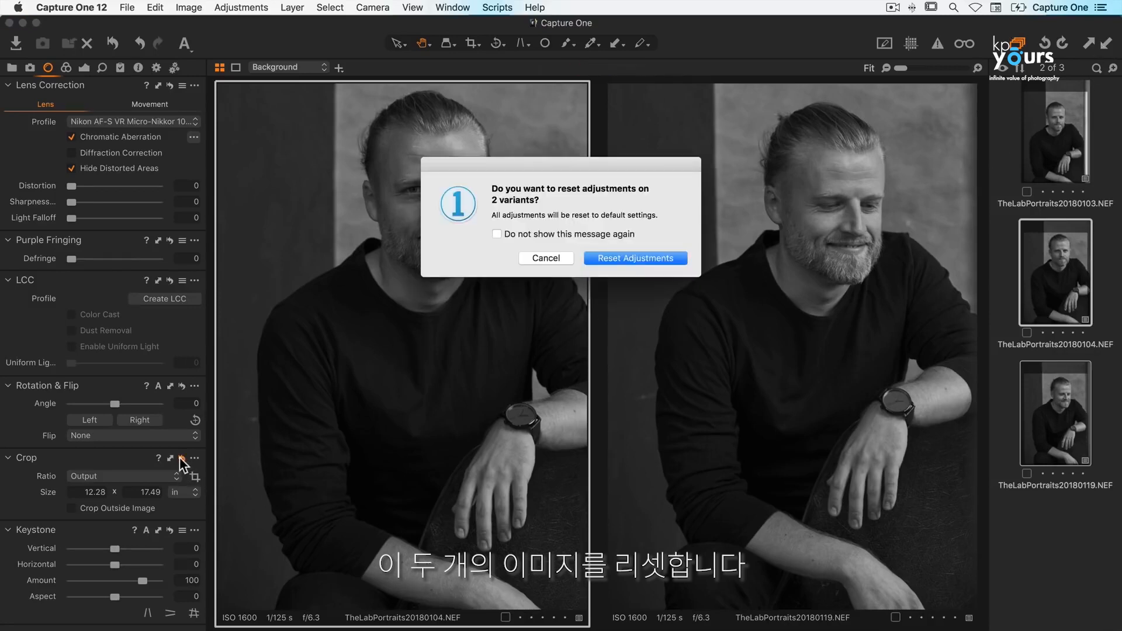
pyautogui.click(669, 260)
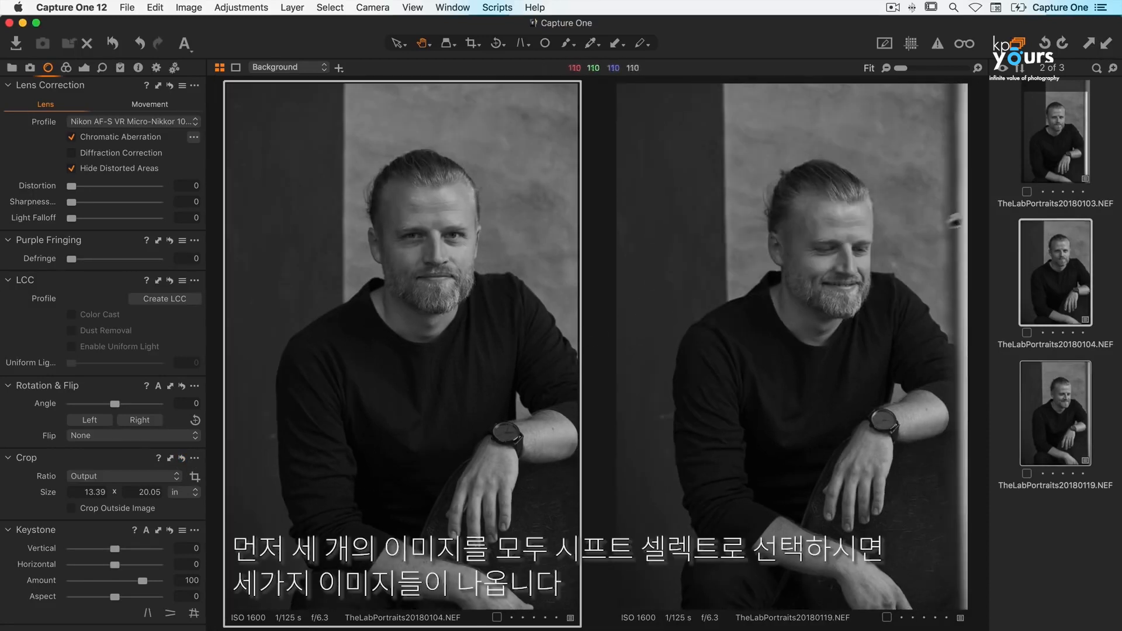
pyautogui.click(1041, 159)
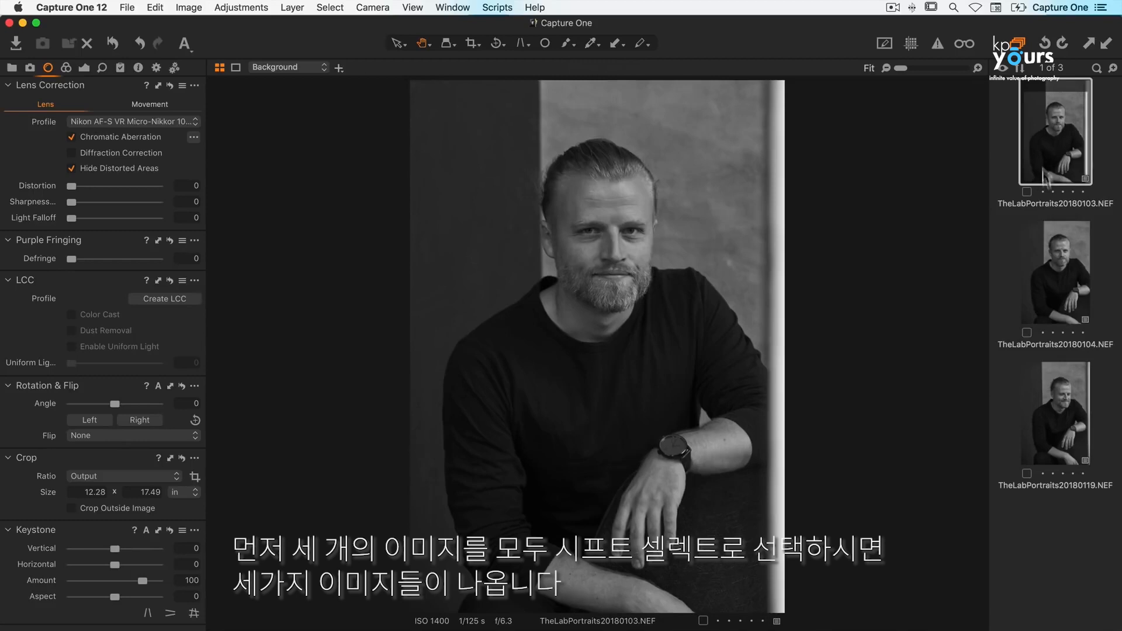
pyautogui.keyDown('shift'); pyautogui.click(1065, 398); pyautogui.keyUp('shift')
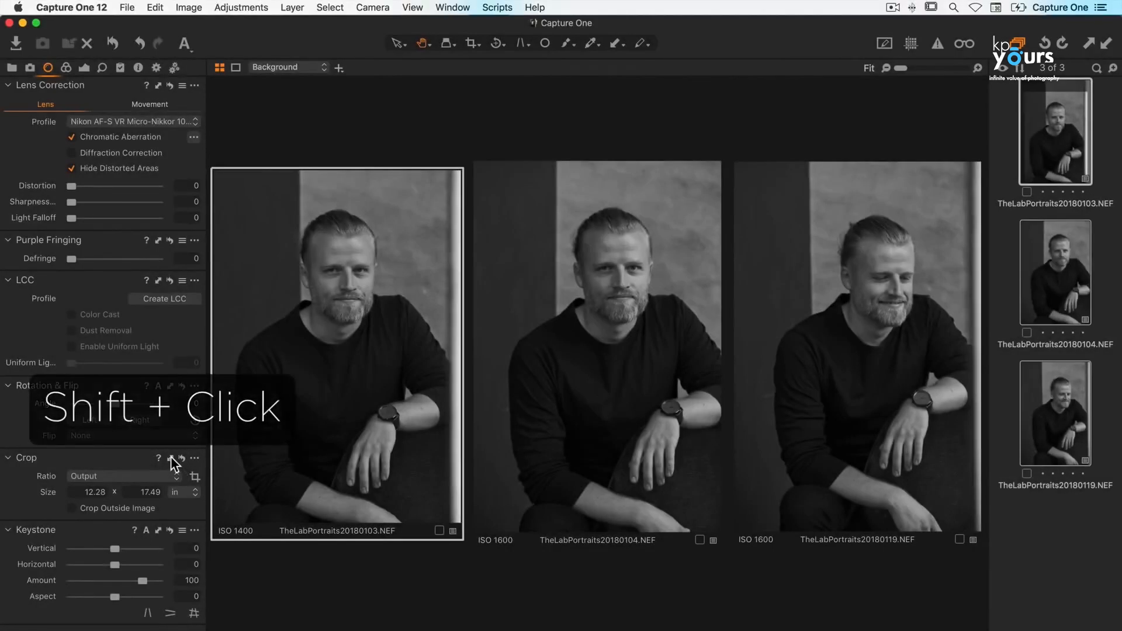
pyautogui.keyDown('shift'); pyautogui.click(170, 458); pyautogui.keyUp('shift')
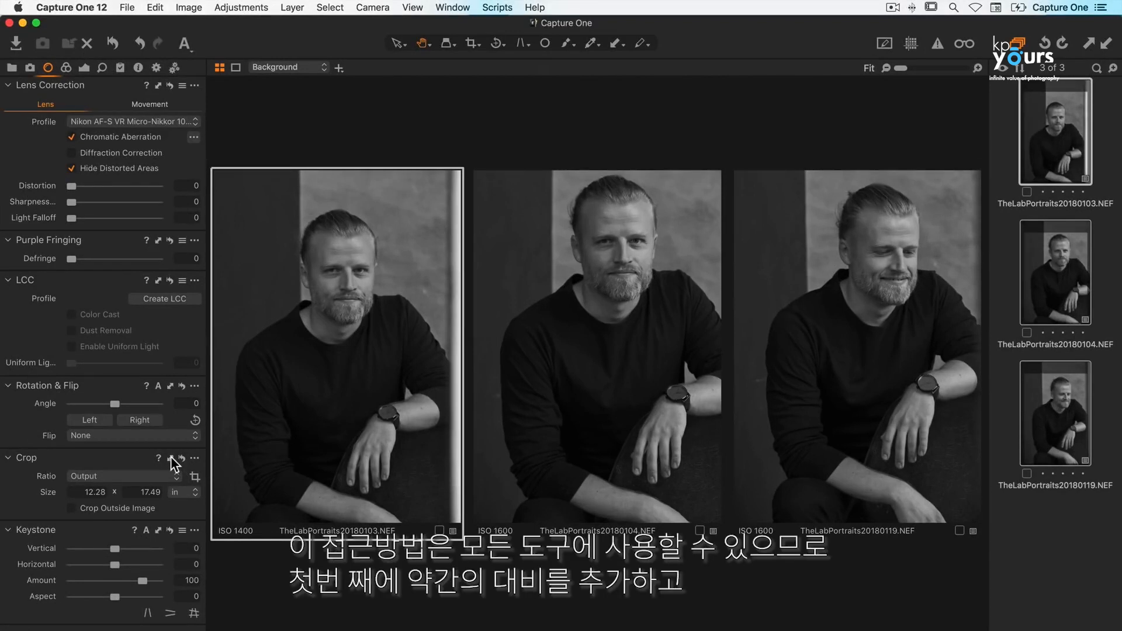
# Set the first portrait's contrast to 13 and copy its Exposure settings directly to the other two selected portraits
pyautogui.click(84, 70)
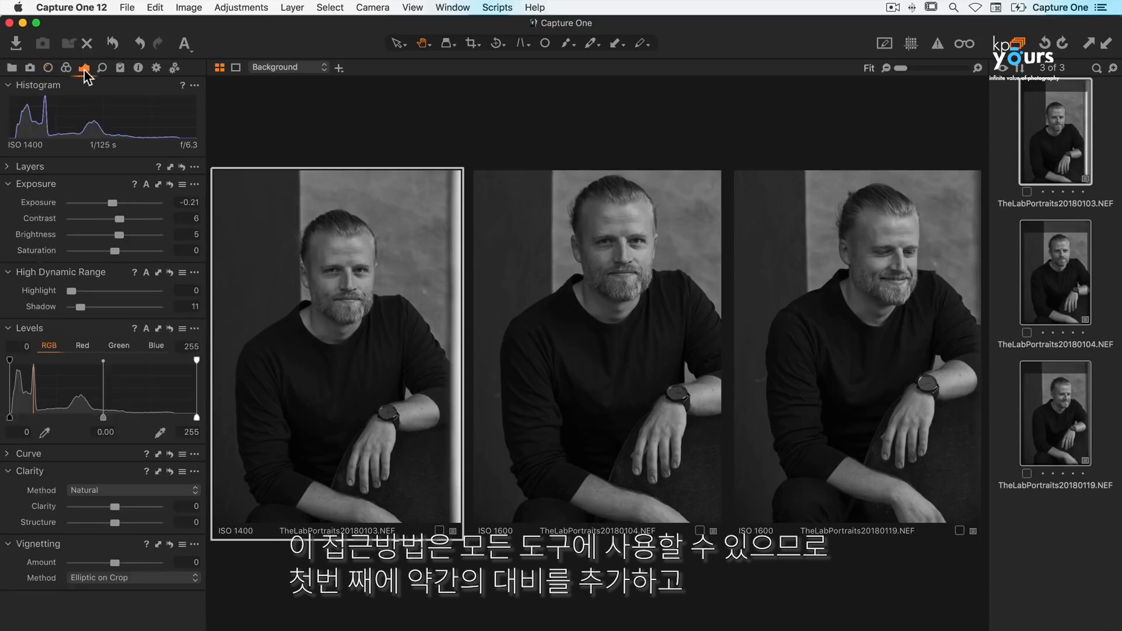
pyautogui.moveTo(116, 219); pyautogui.dragTo(127, 220)
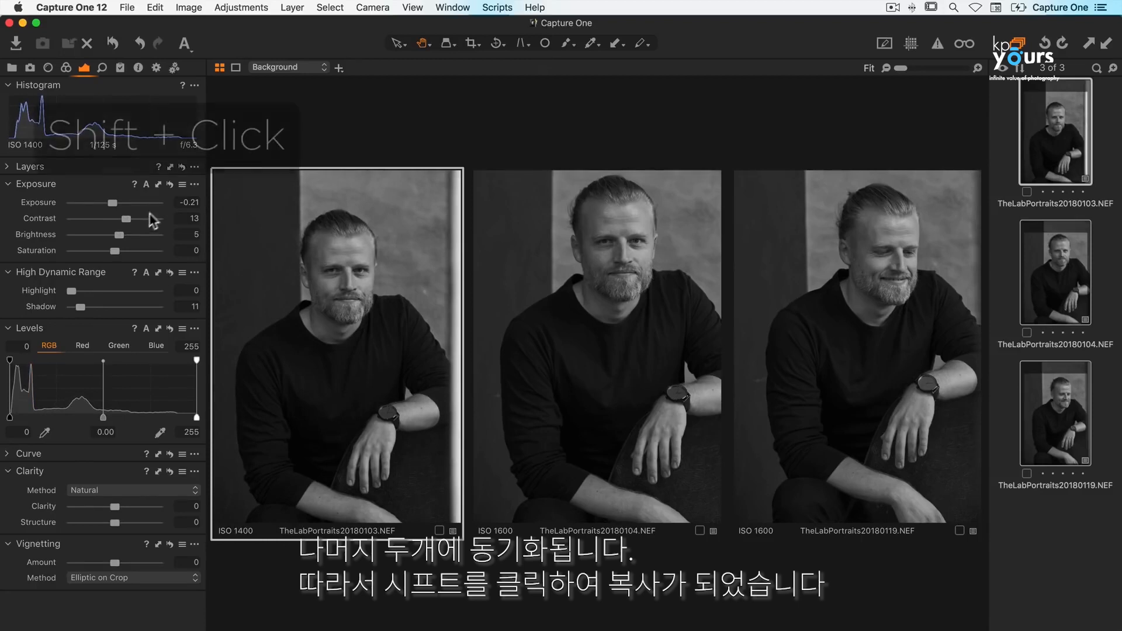
pyautogui.keyDown('shift'); pyautogui.click(158, 185); pyautogui.keyUp('shift')
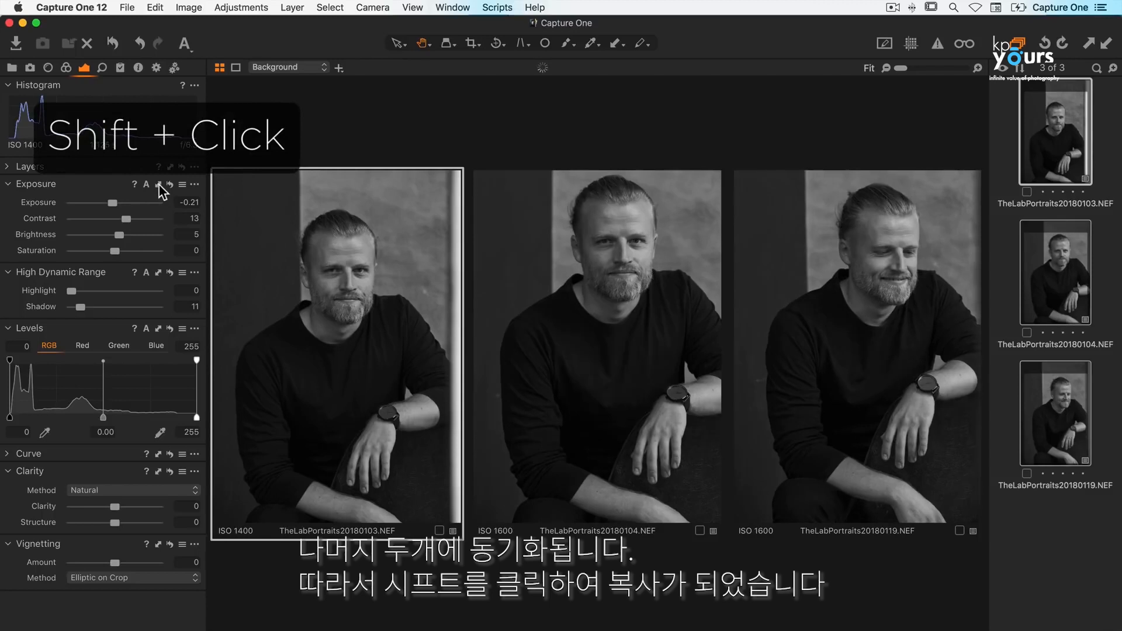